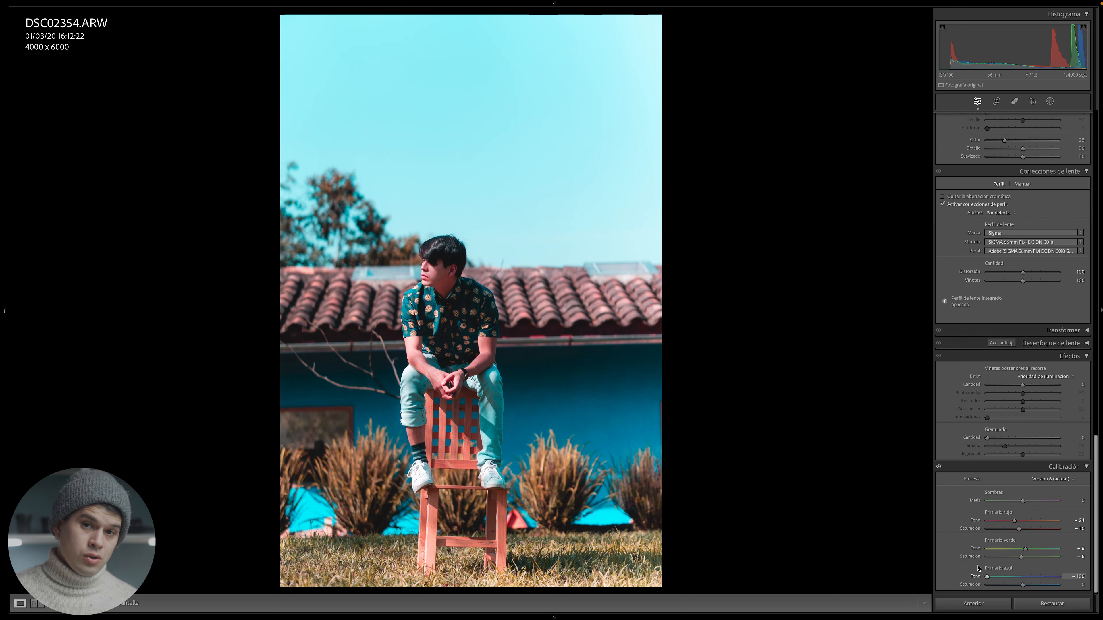
Step: Reset the blue primary's hue to 0 and set its saturation to -8 in the camera calibration
mouse_move(977, 568)
mouse_down()
mouse_move(1023, 580)
mouse_move(982, 587)
mouse_up()
double_click(976, 577)
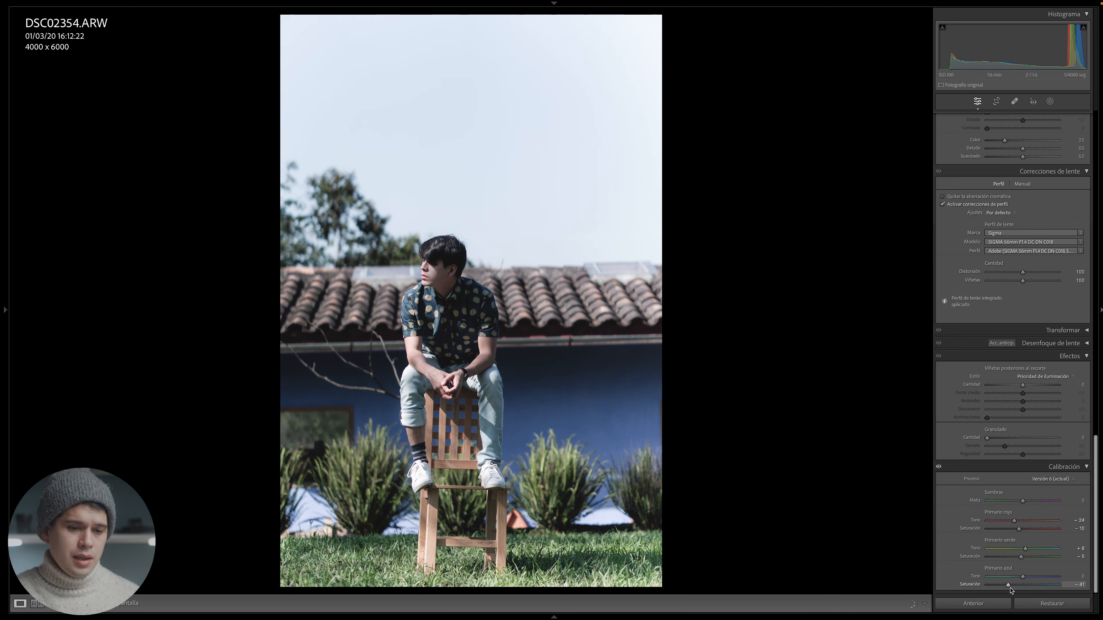
drag(1010, 590, 1025, 583)
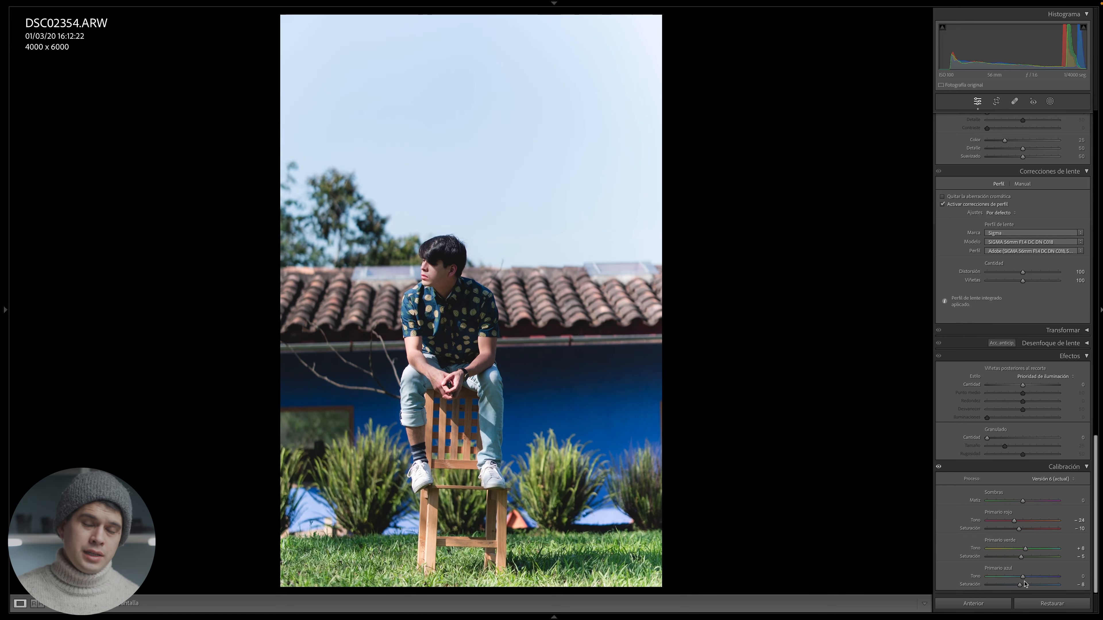
Step: Inspect the calibrated colors up close on the face, the plants behind the chair and the roof tiles
click(417, 261)
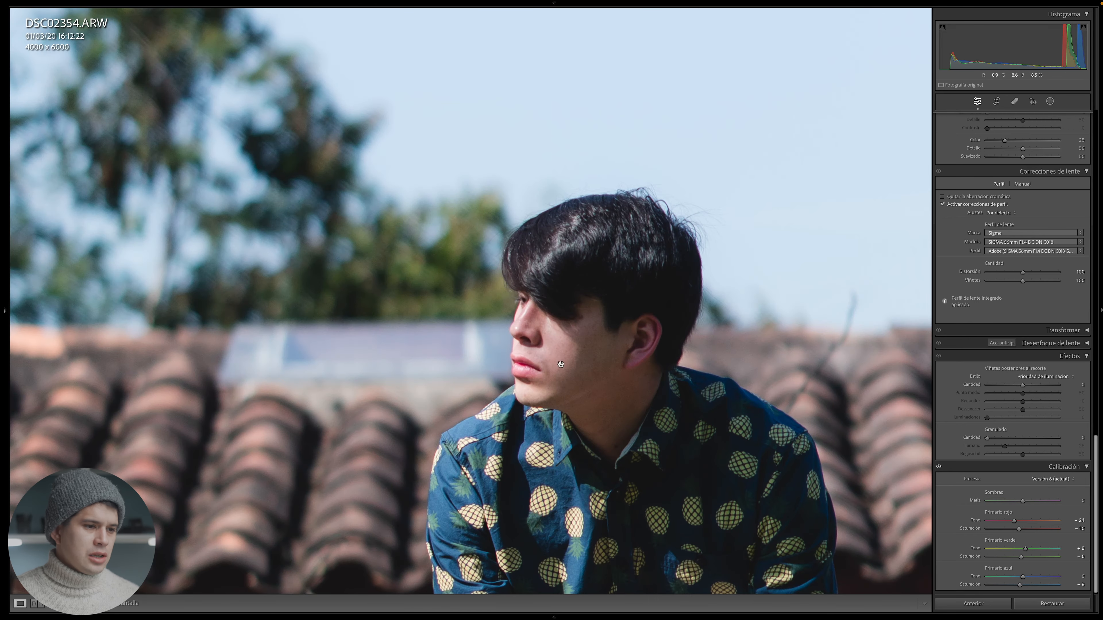
click(598, 373)
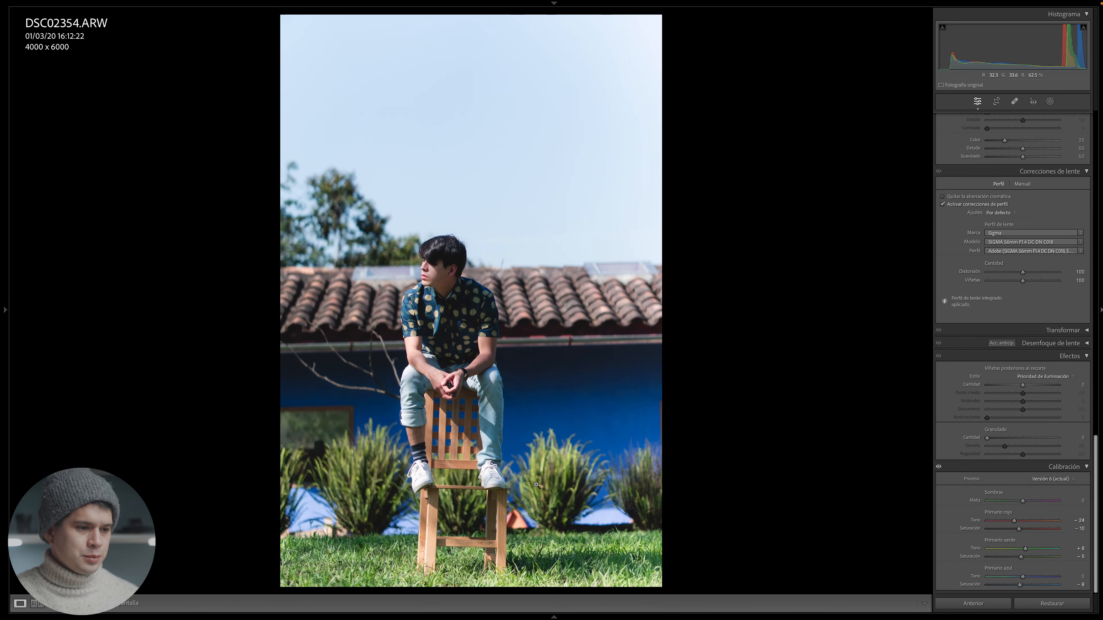
click(550, 449)
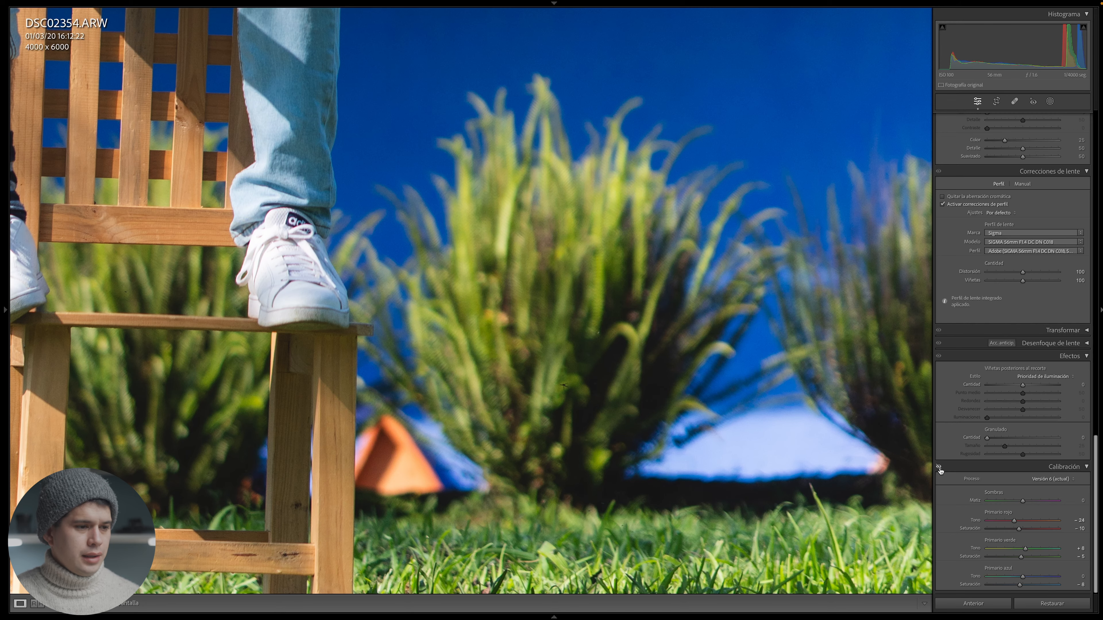
click(572, 323)
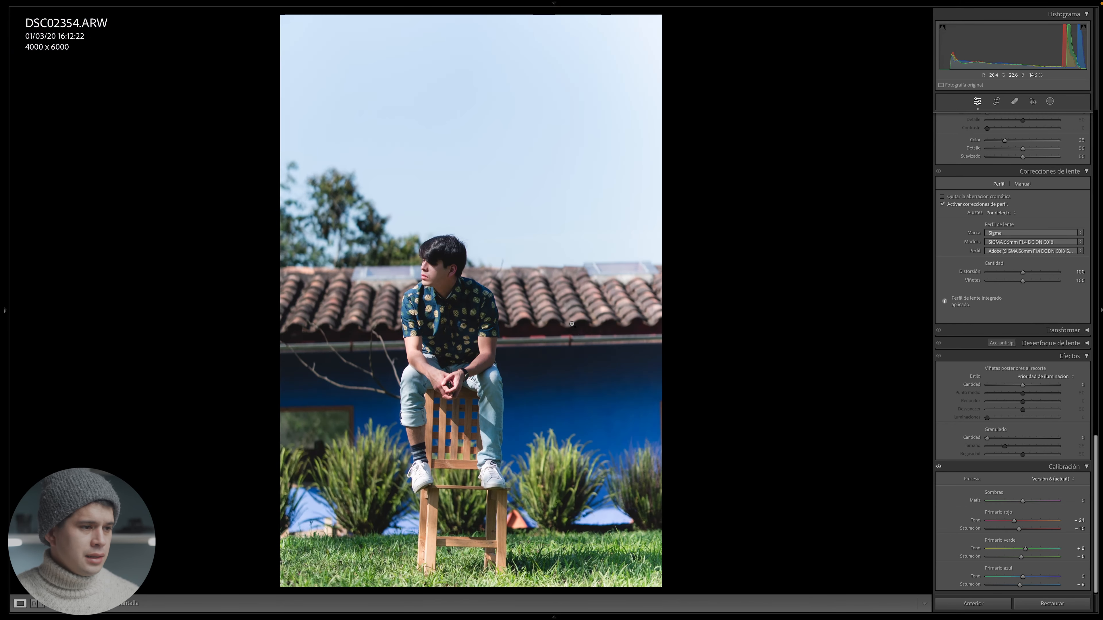
click(351, 242)
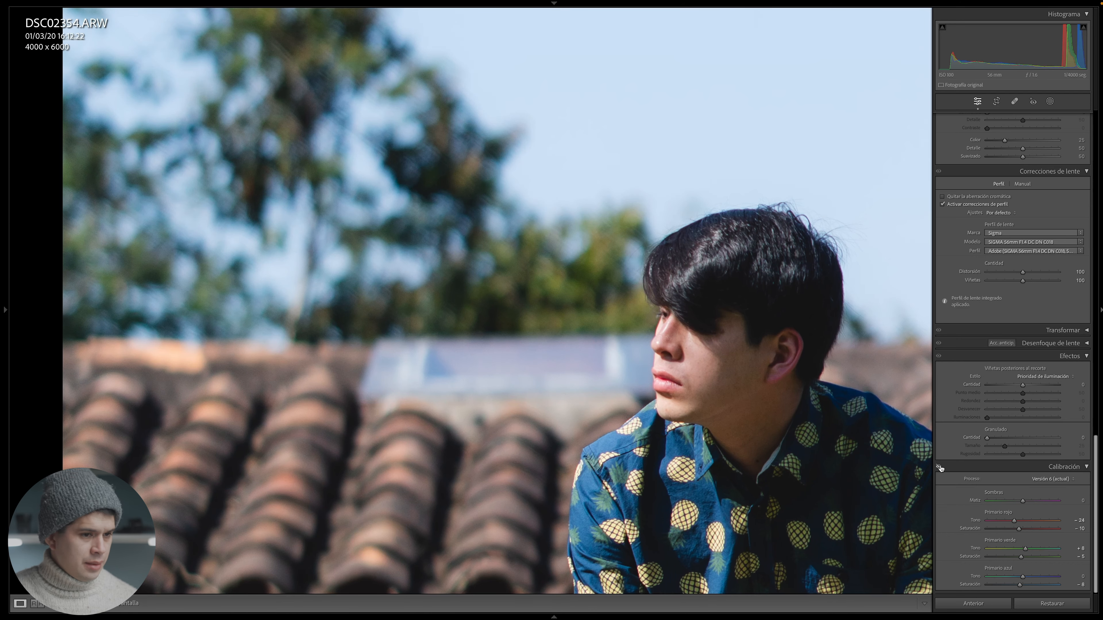
click(794, 449)
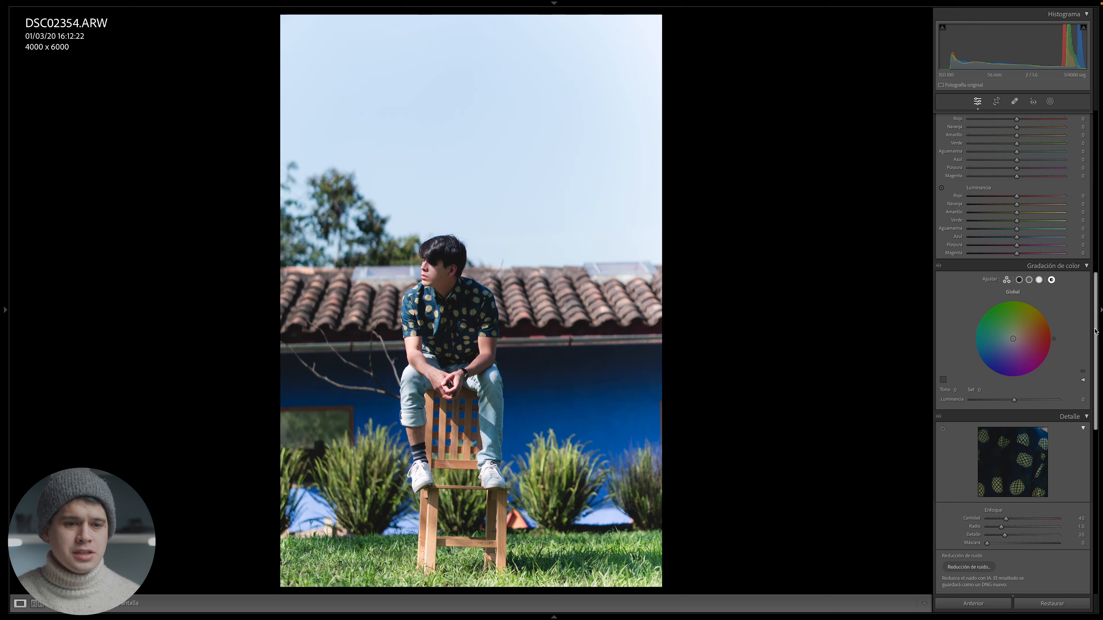
Step: Set the color mixer's green hue to +57 and yellow hue to +66, checking the foliage up close
drag(1094, 331, 1094, 273)
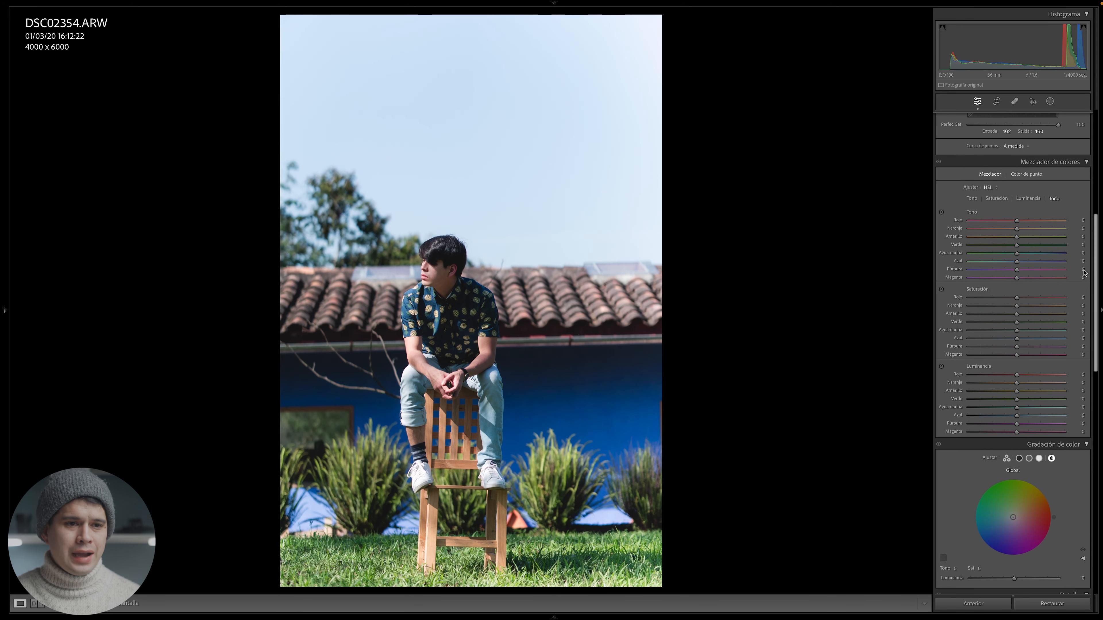
click(1027, 175)
click(995, 175)
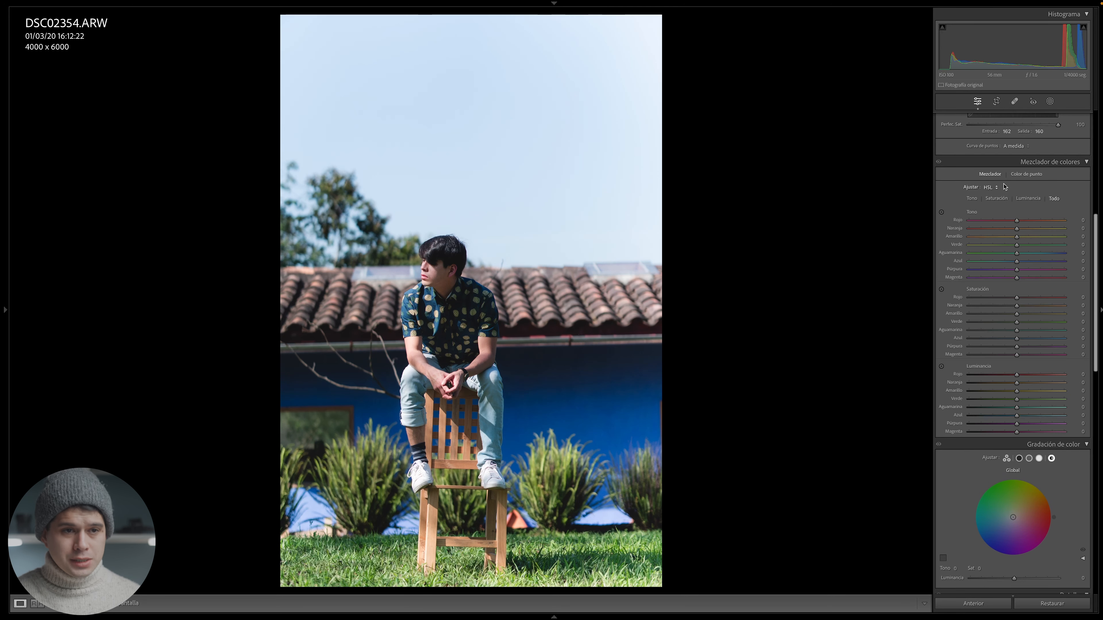
click(973, 199)
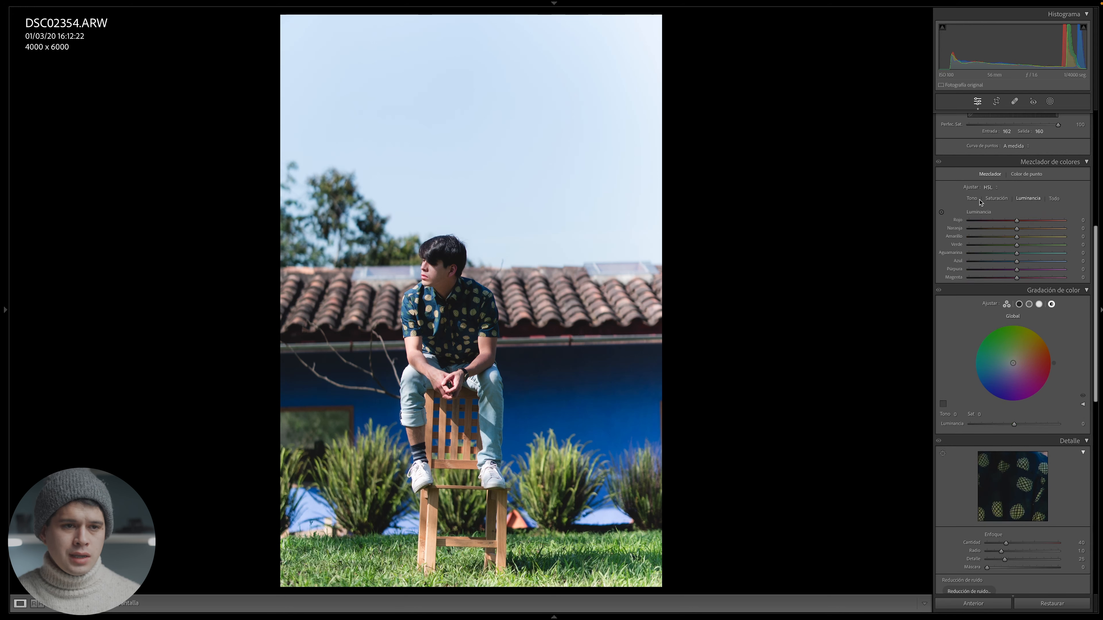
click(1055, 200)
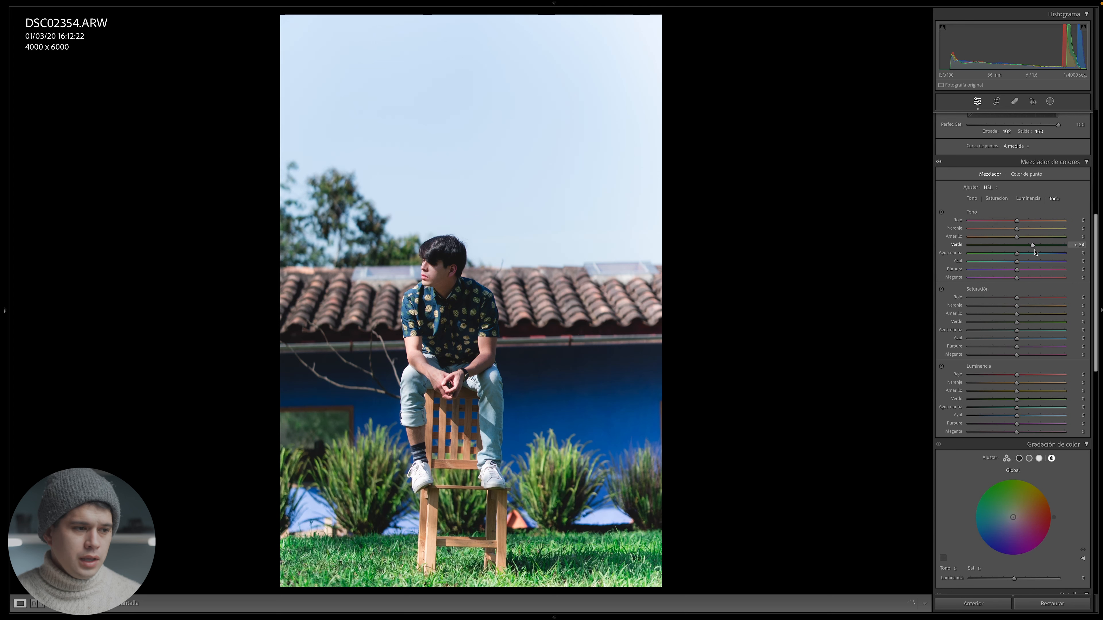
drag(1018, 249, 1068, 257)
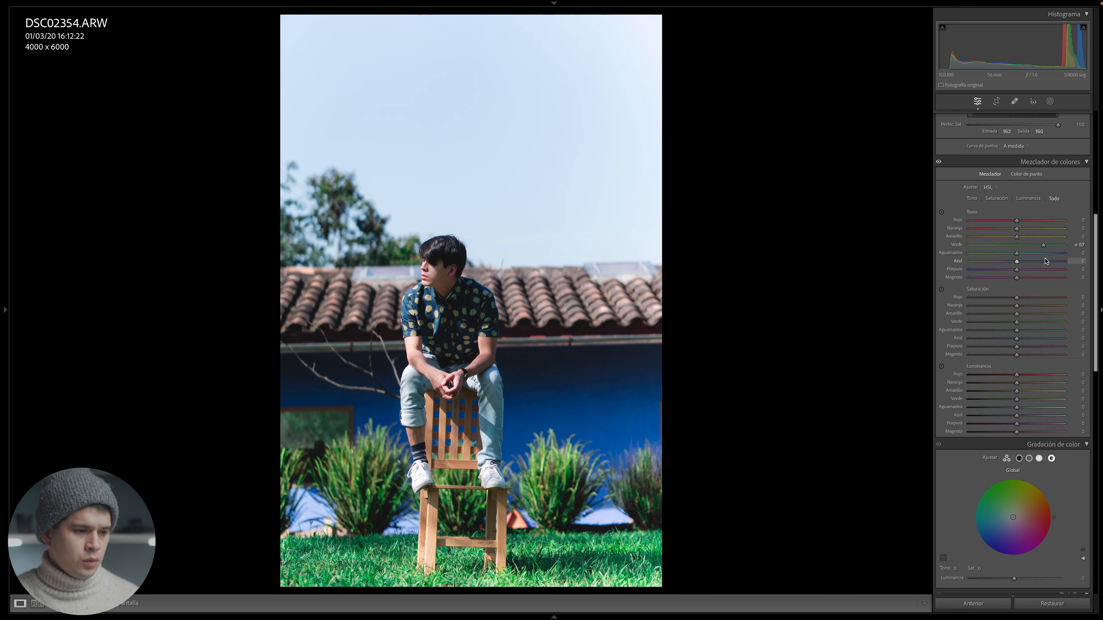
mouse_move(1018, 238)
mouse_down()
mouse_move(1085, 244)
mouse_move(935, 246)
mouse_move(1090, 242)
mouse_move(1015, 243)
mouse_up()
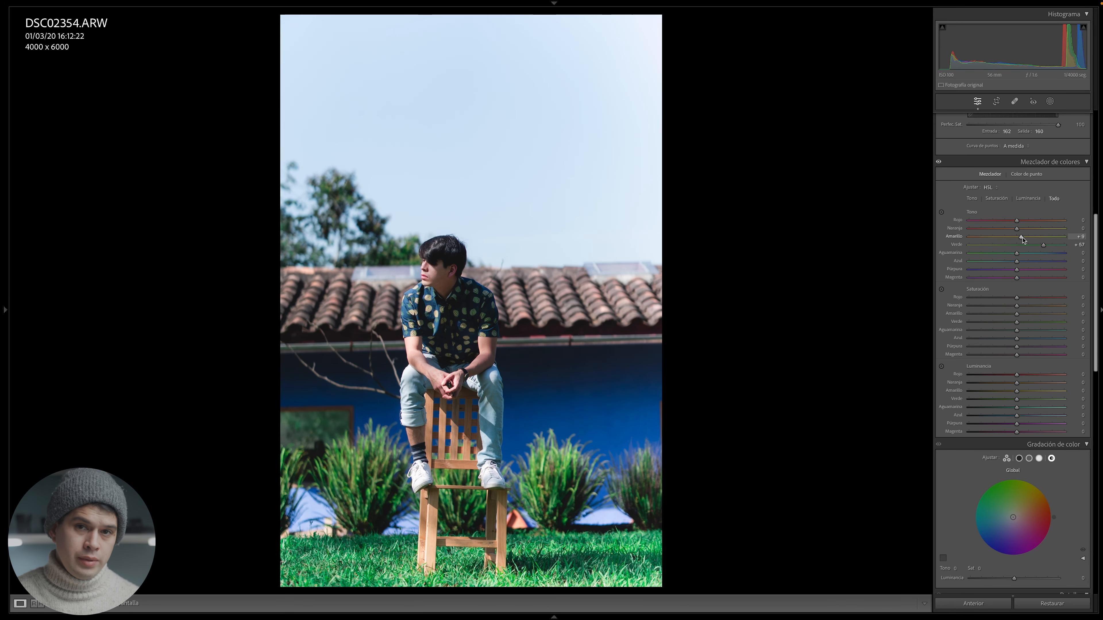
drag(1023, 236, 1036, 236)
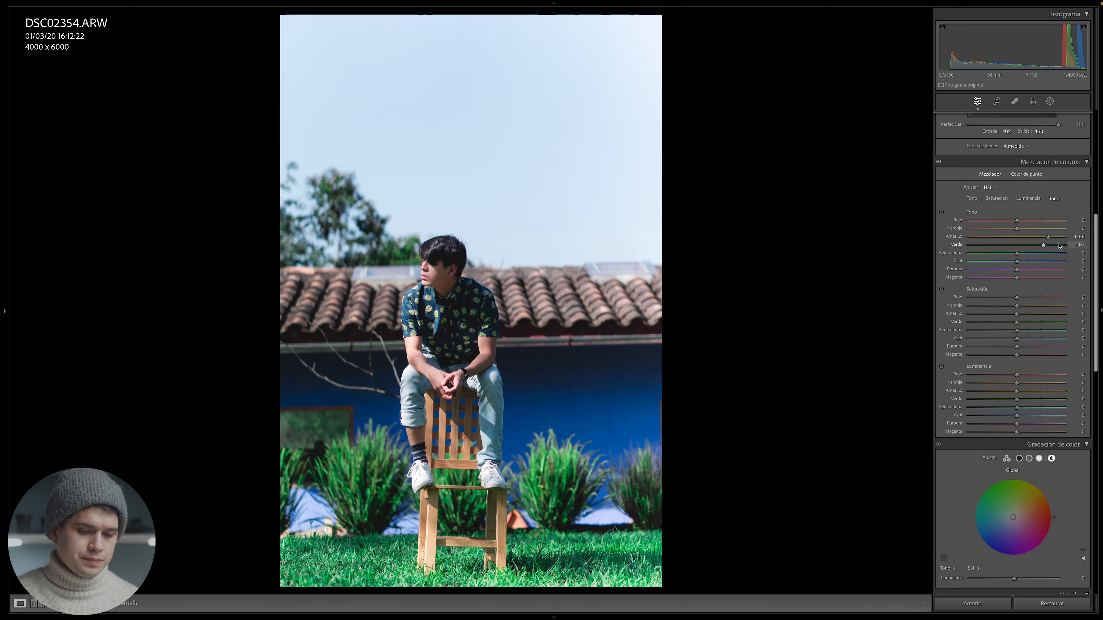
drag(523, 537, 472, 429)
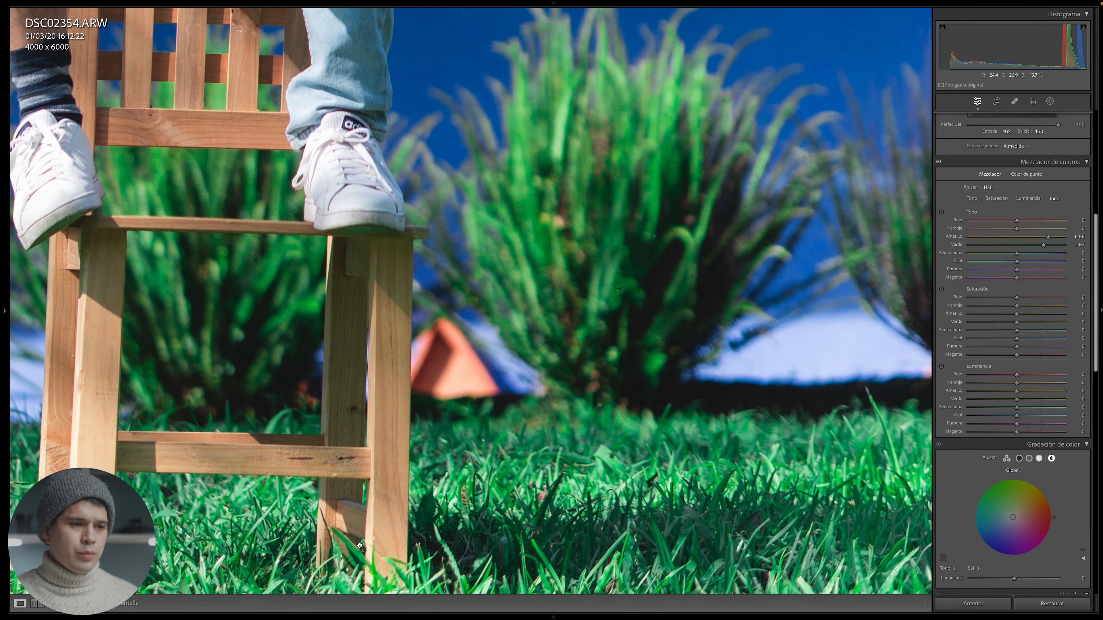
click(472, 430)
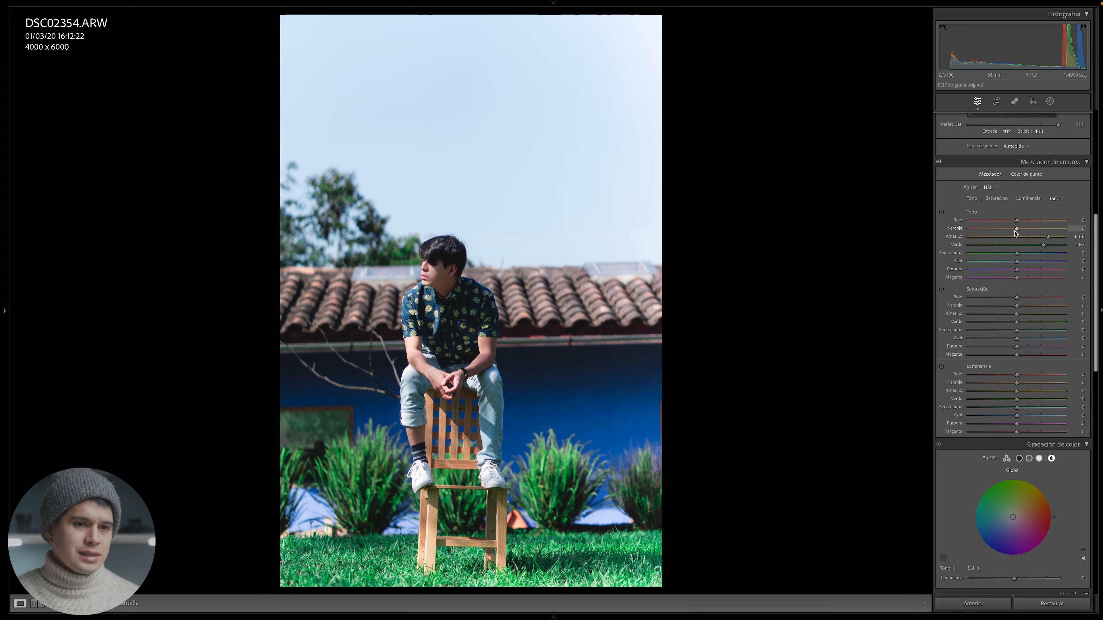
Step: Test the orange hue at -100 against the skin tones, and settle it at +17
drag(1018, 230, 967, 229)
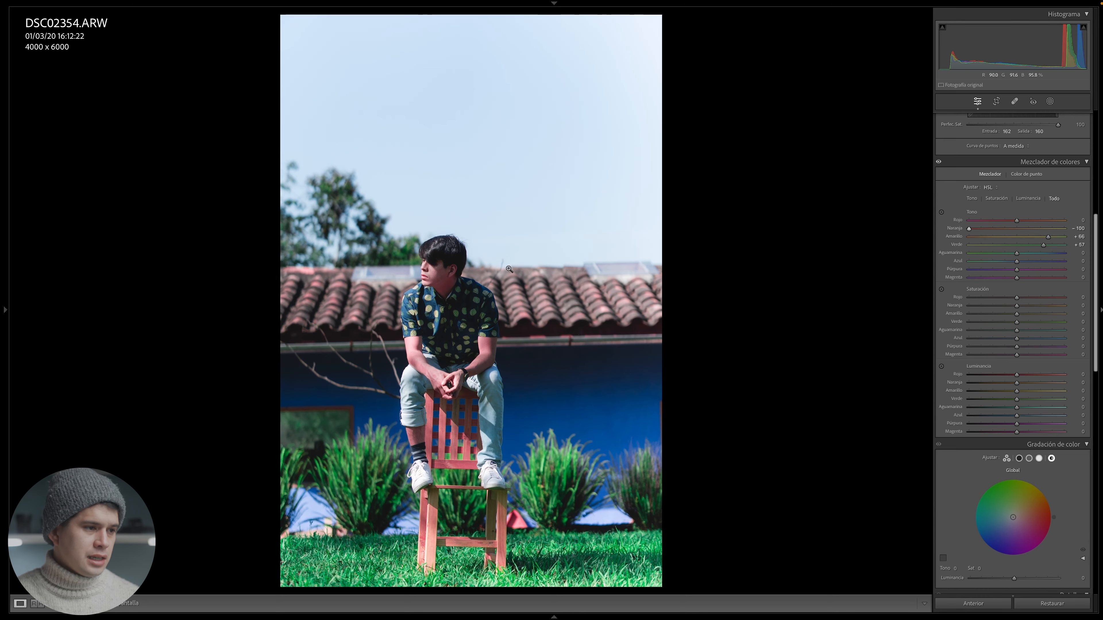
click(427, 269)
drag(596, 347, 592, 266)
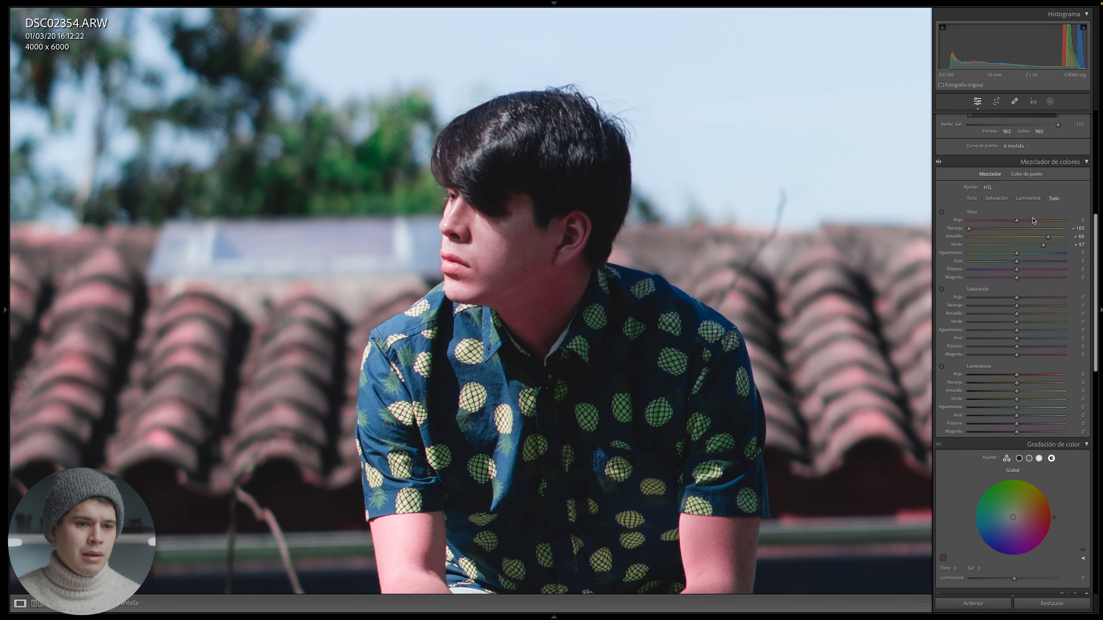
drag(1016, 228, 1020, 232)
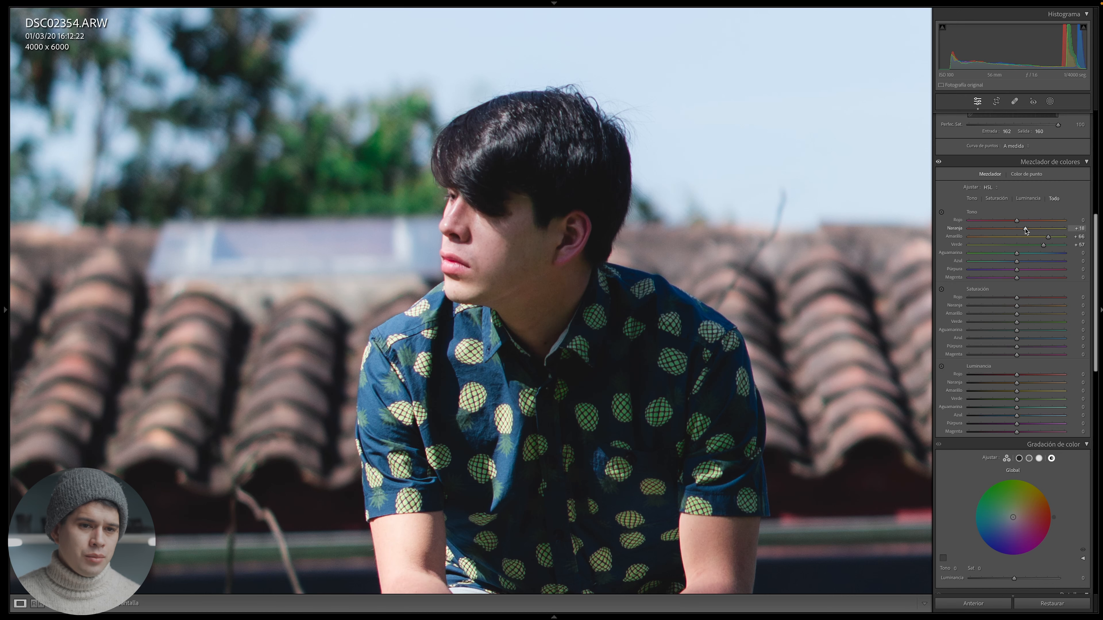
click(513, 257)
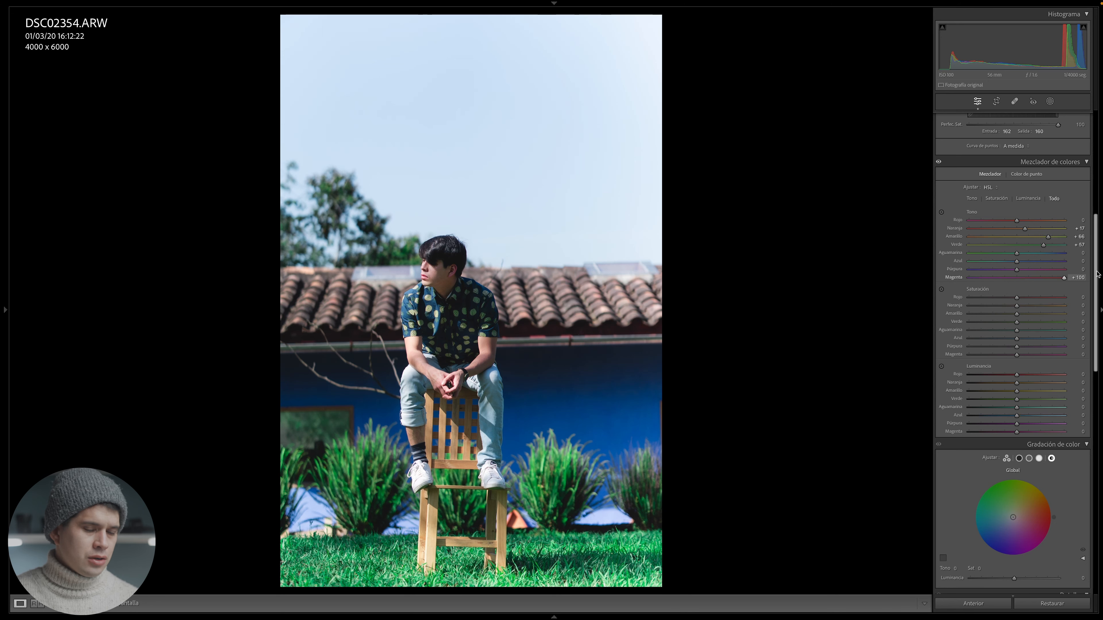
Step: Set the magenta hue to -11 and the purple hue to -12, checking the skin up close
drag(1097, 274, 1021, 278)
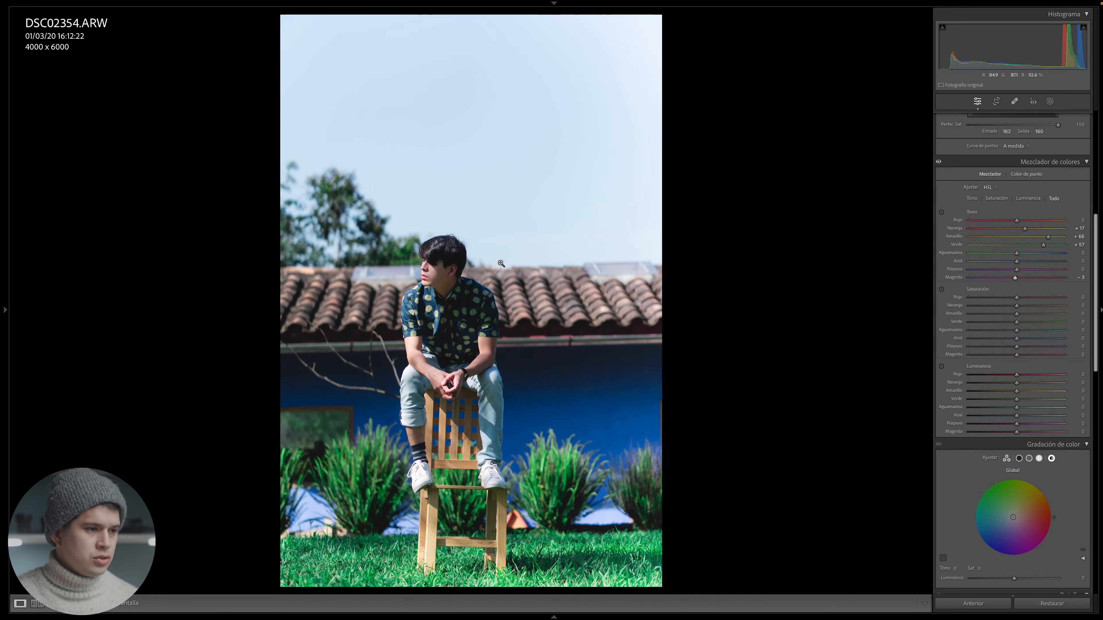
click(502, 264)
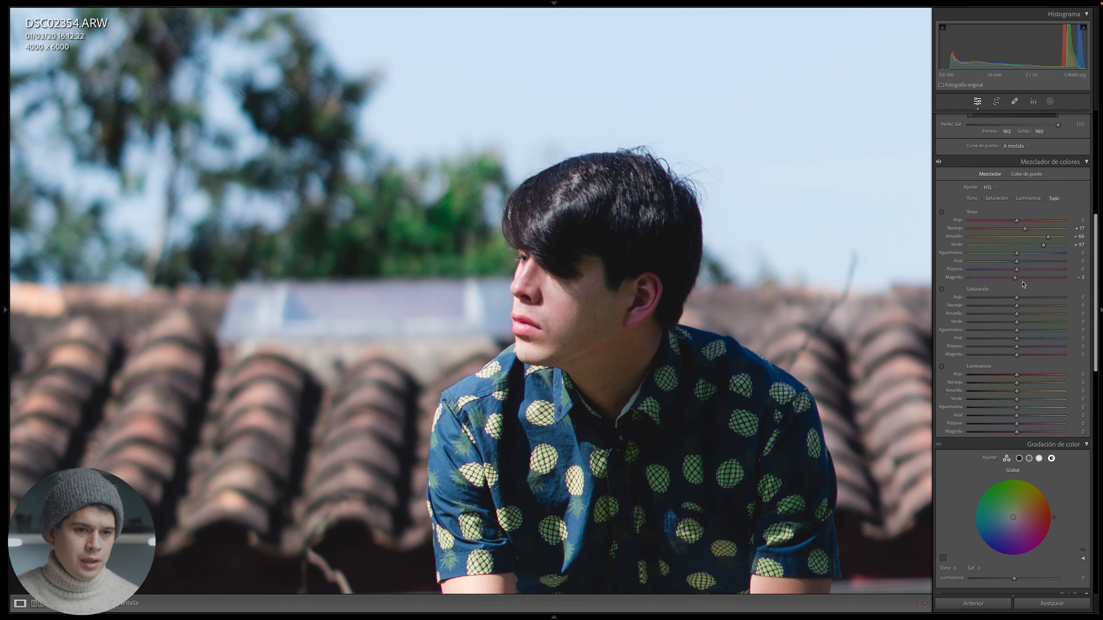
drag(1015, 277, 930, 286)
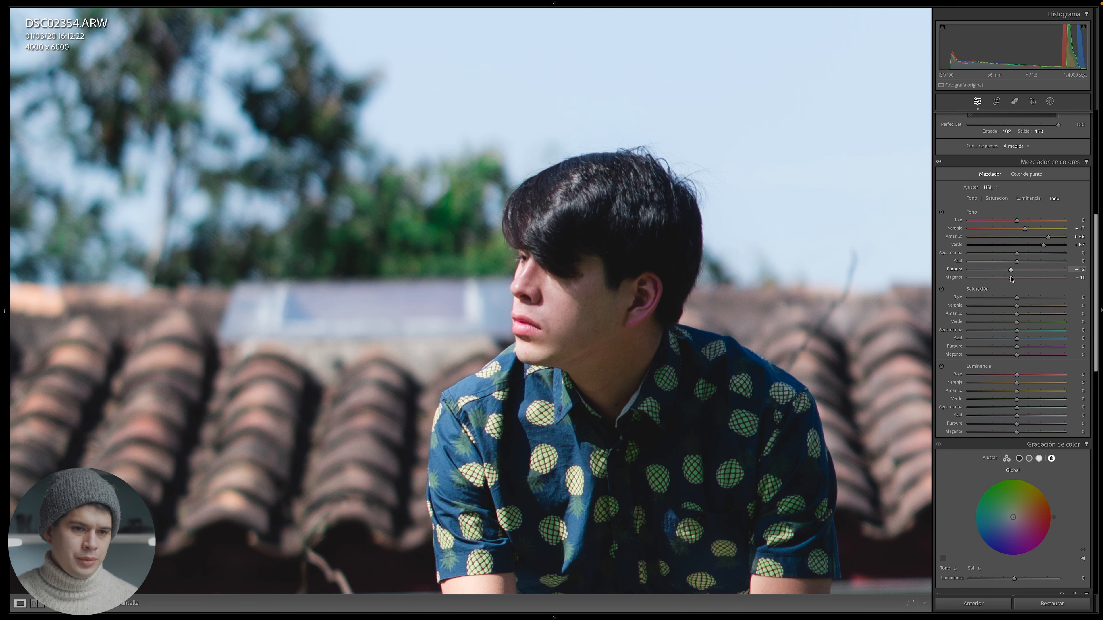
drag(1013, 279, 1011, 279)
click(729, 353)
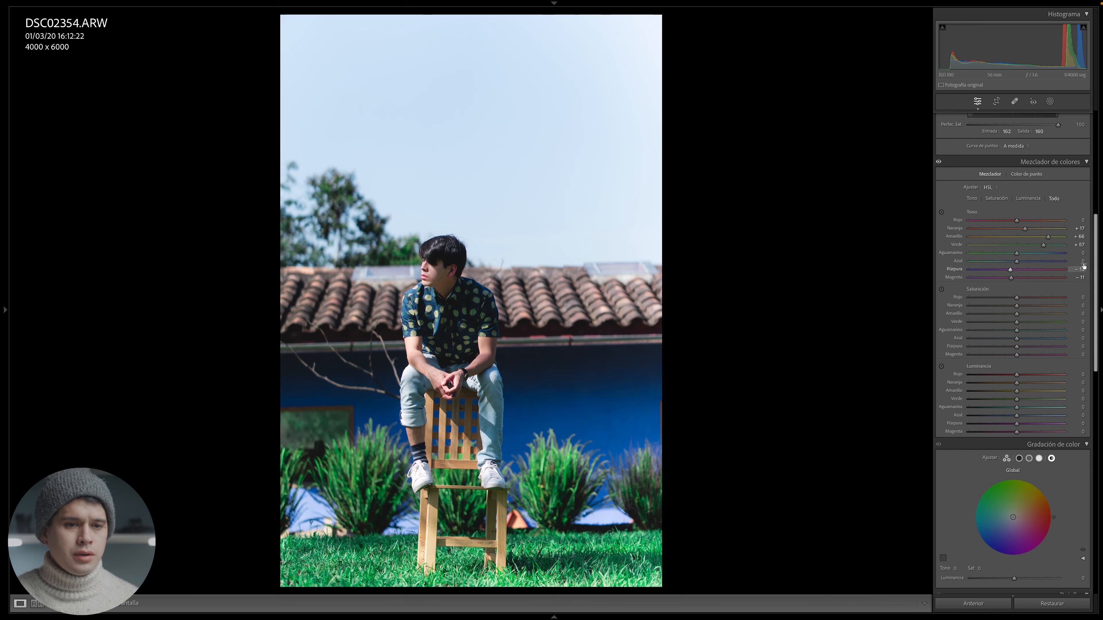
Step: Set the color mixer saturation to -30 for yellow, -31 for green, +16 for aqua and +36 for blue
scroll(1096, 265, down, 2)
scroll(1096, 266, down, 10)
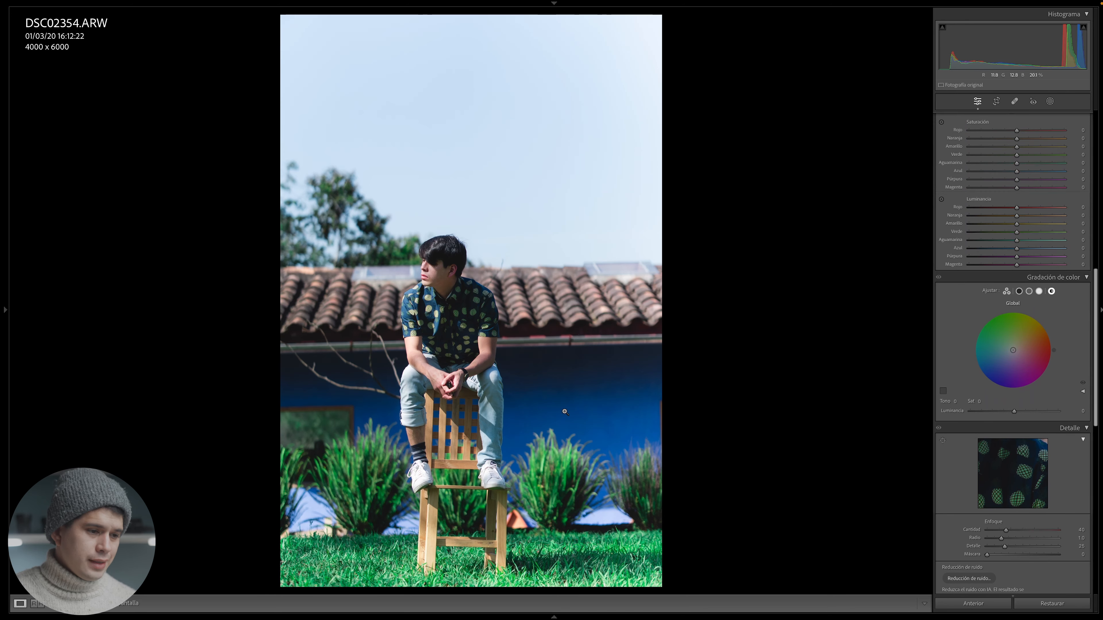
click(559, 458)
click(623, 379)
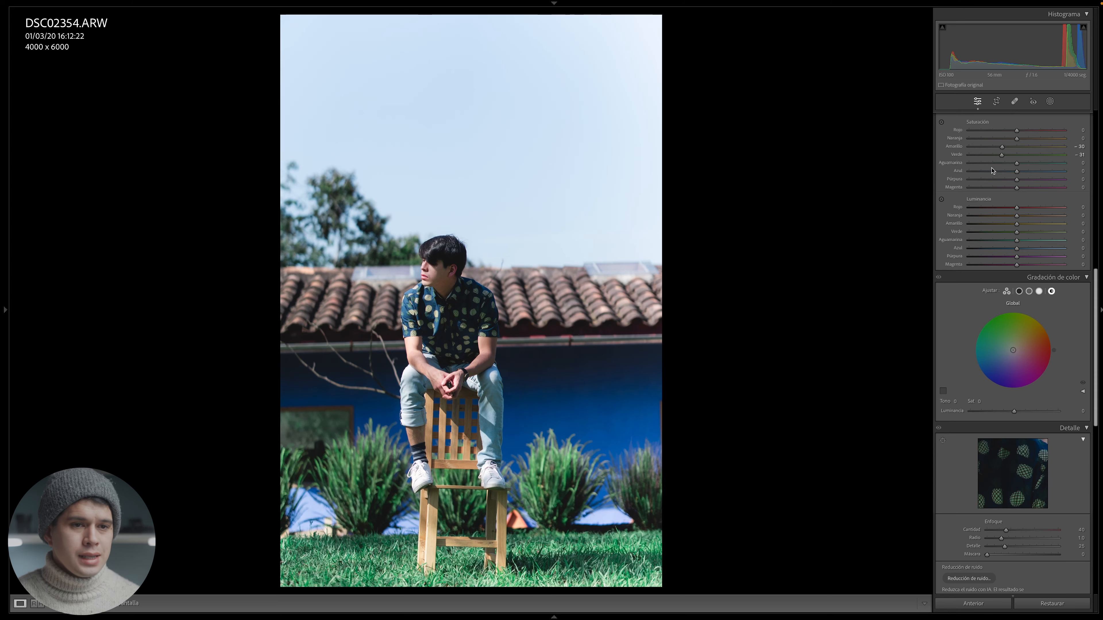
drag(1019, 174, 1028, 177)
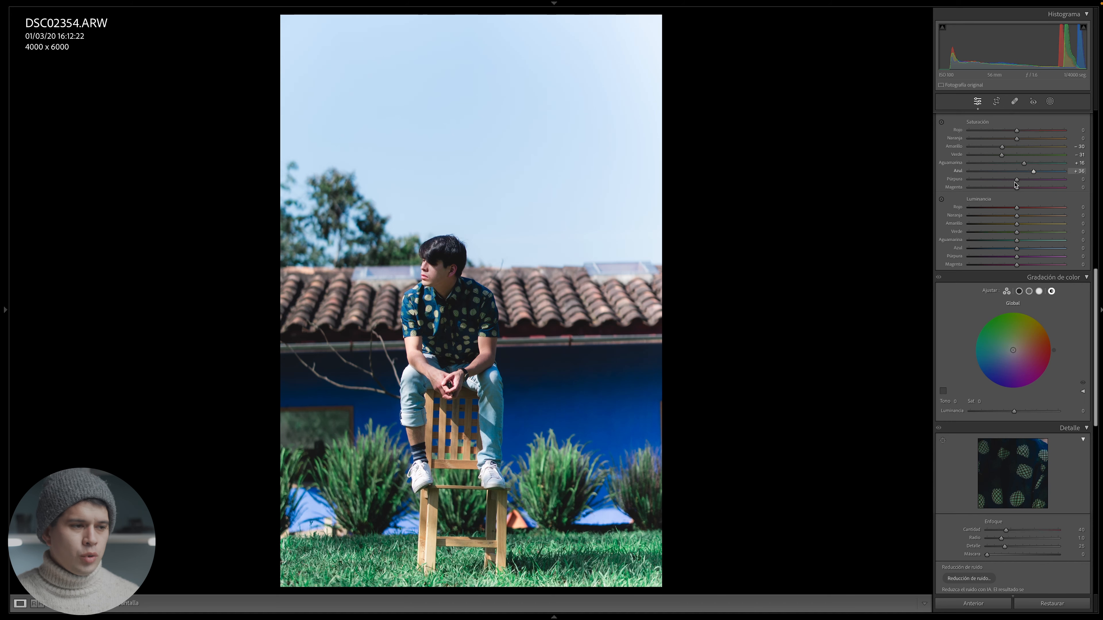
Step: Compare the photo before and after side by side, examining the plants, the blue wall and the face up close
key(y)
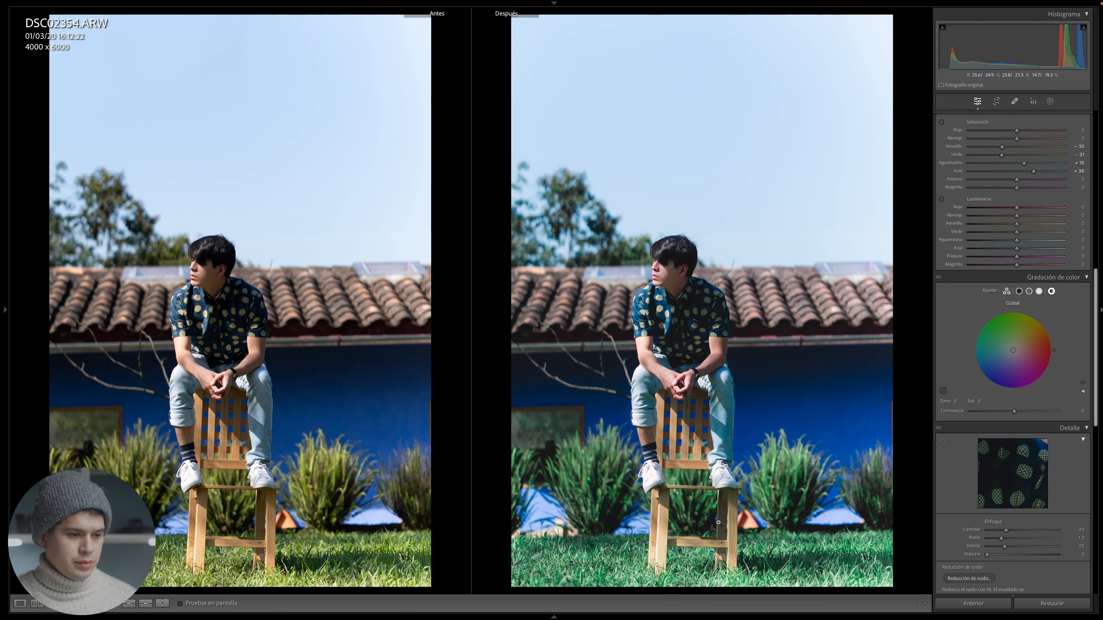
click(605, 489)
drag(670, 358, 711, 433)
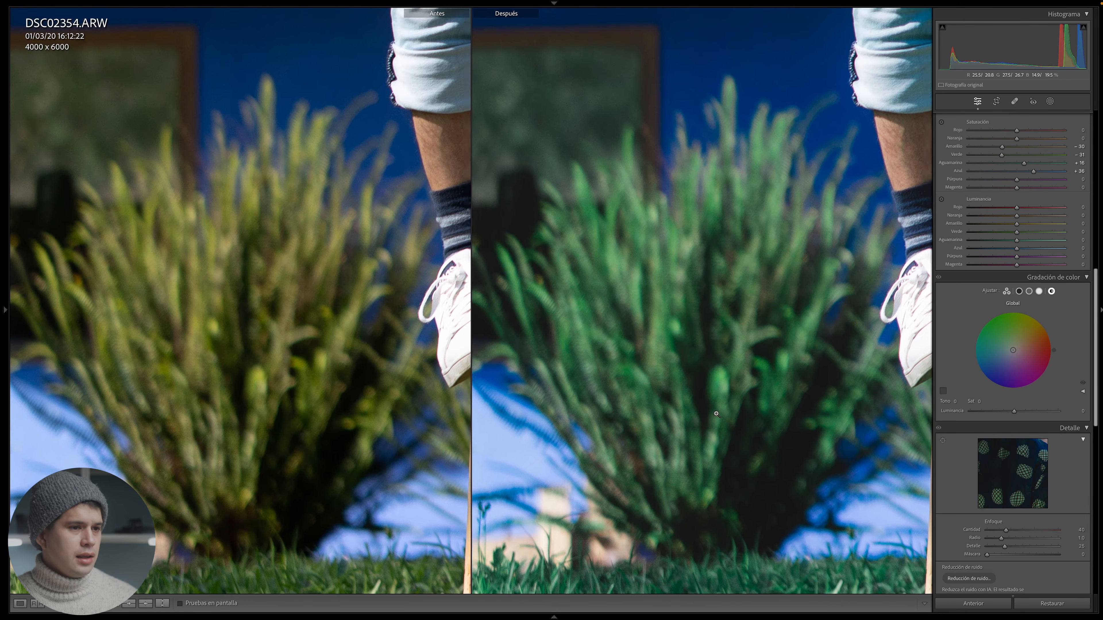
click(716, 414)
click(773, 379)
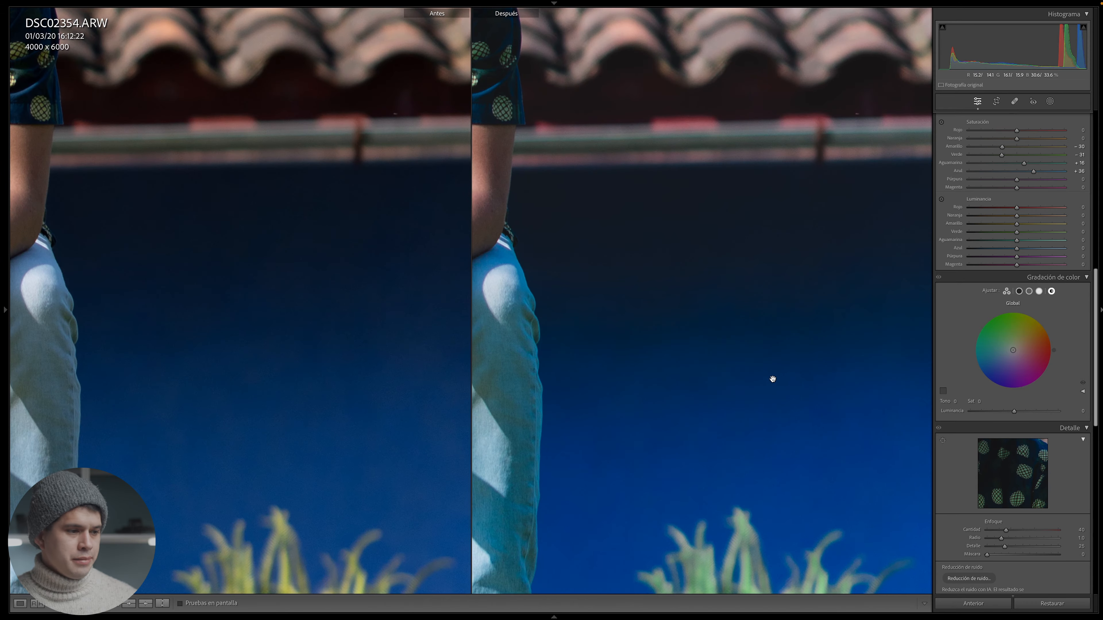
click(772, 379)
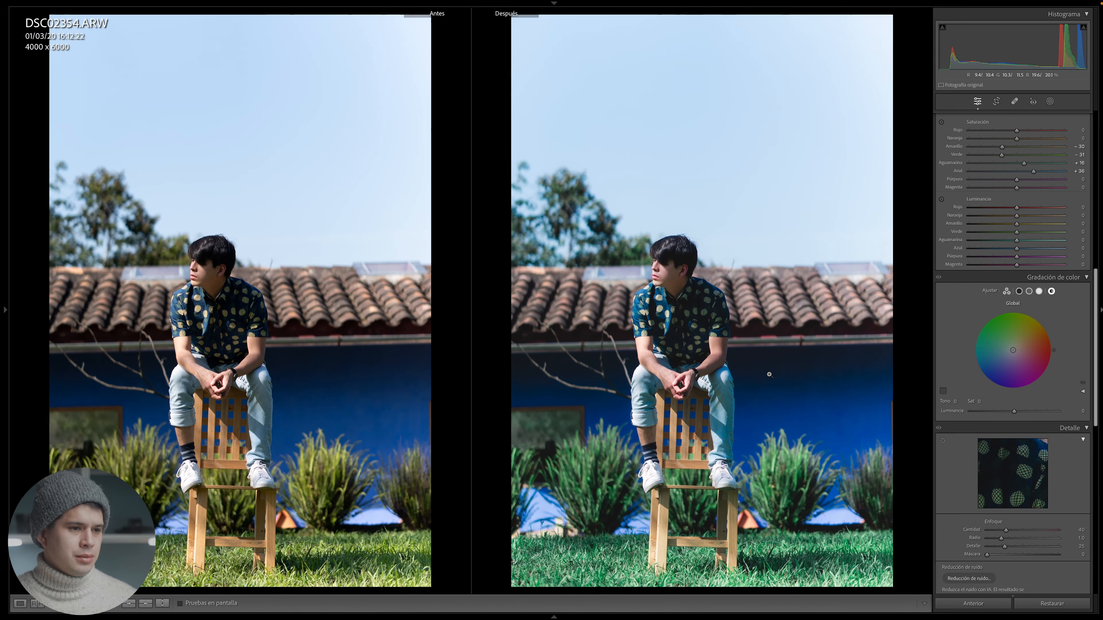
click(675, 280)
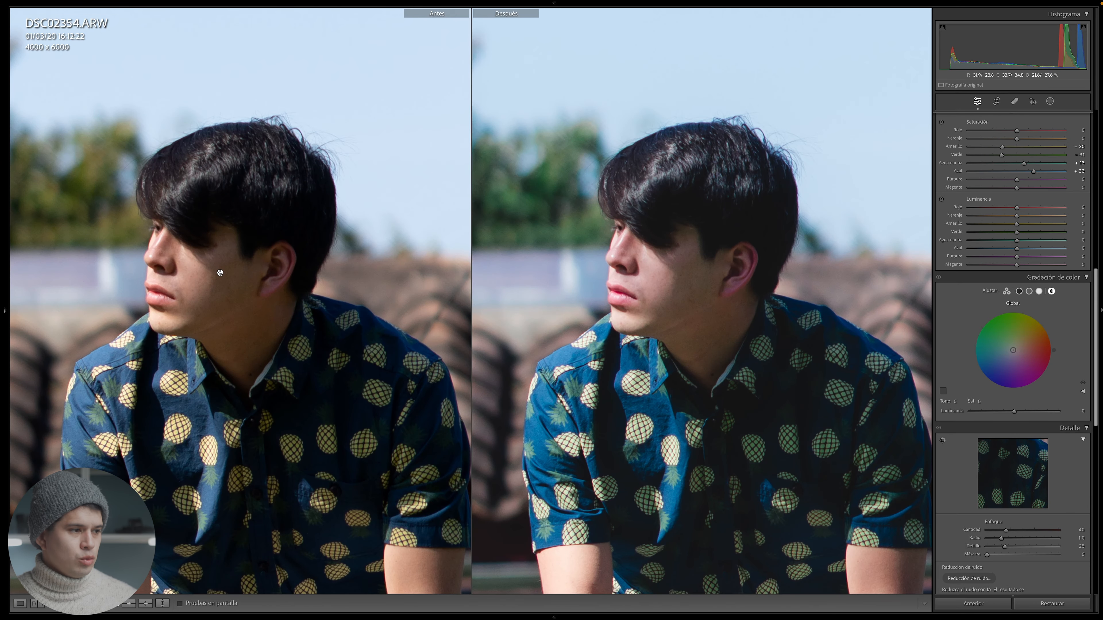
click(639, 289)
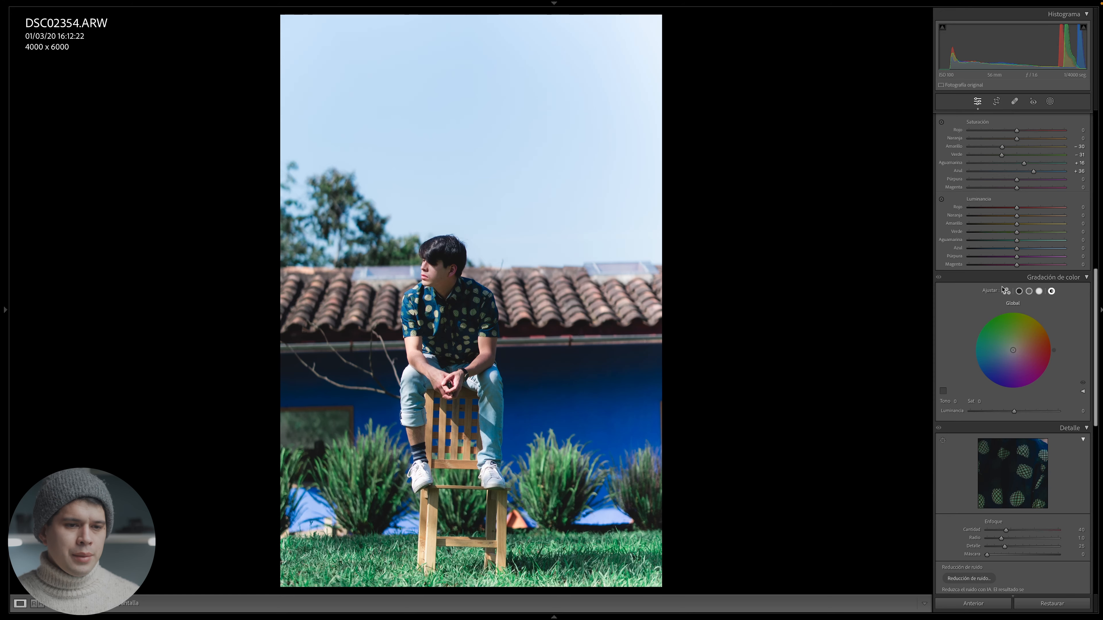
Step: Test a yellow-green color grading tint in the shadows at hue 72 and saturation 100, and reduce it to almost neutral
click(1006, 291)
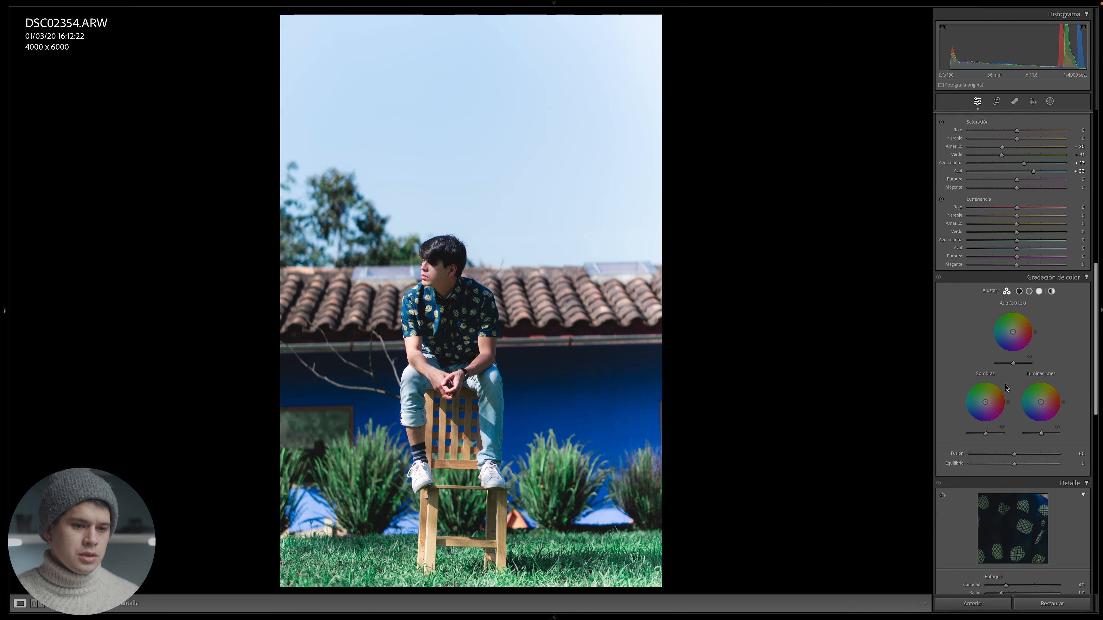
click(1019, 292)
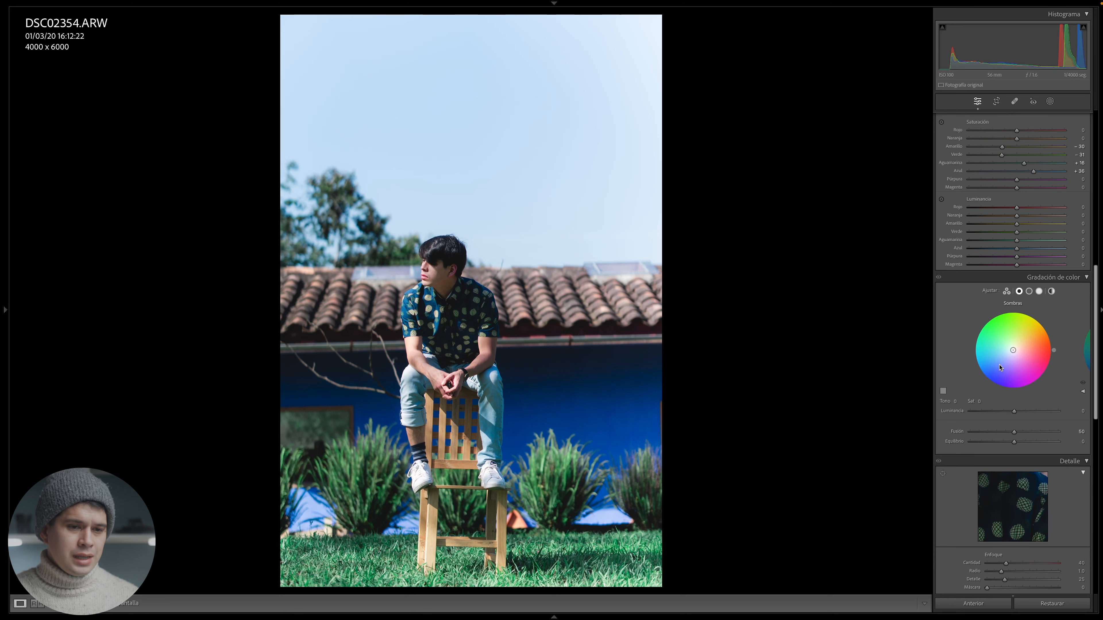
drag(1013, 352, 1019, 316)
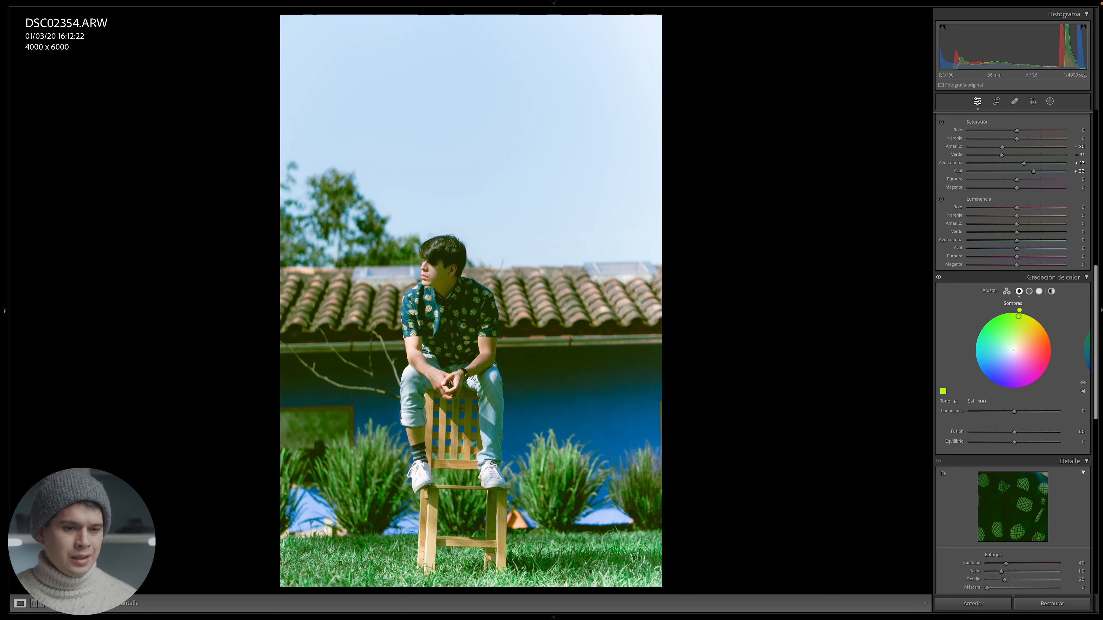
drag(1018, 316, 1023, 318)
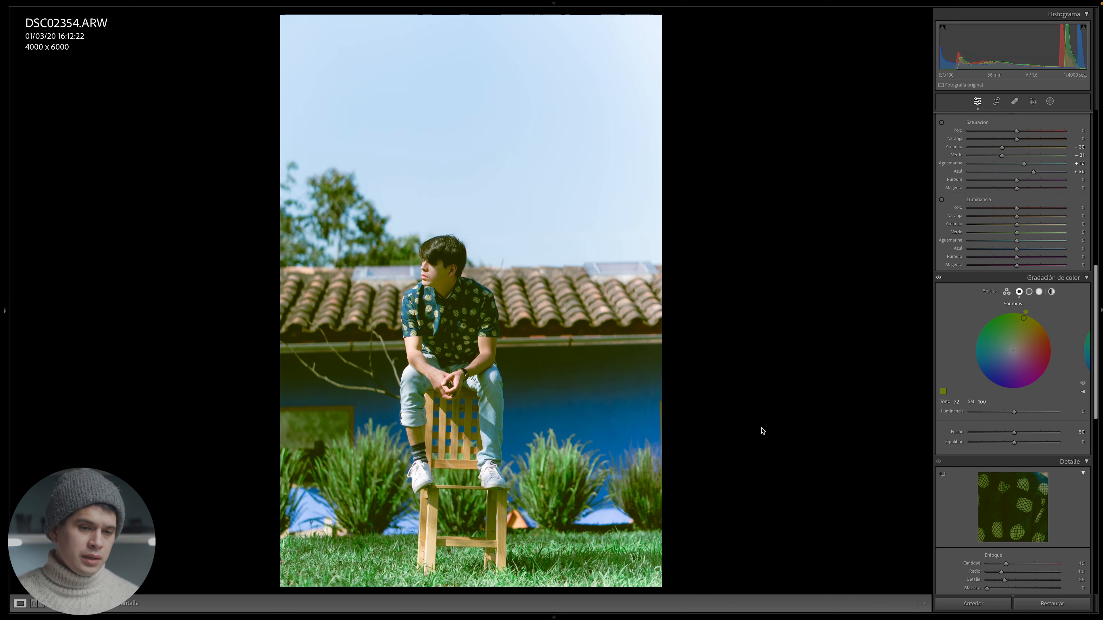
drag(1023, 318, 1014, 348)
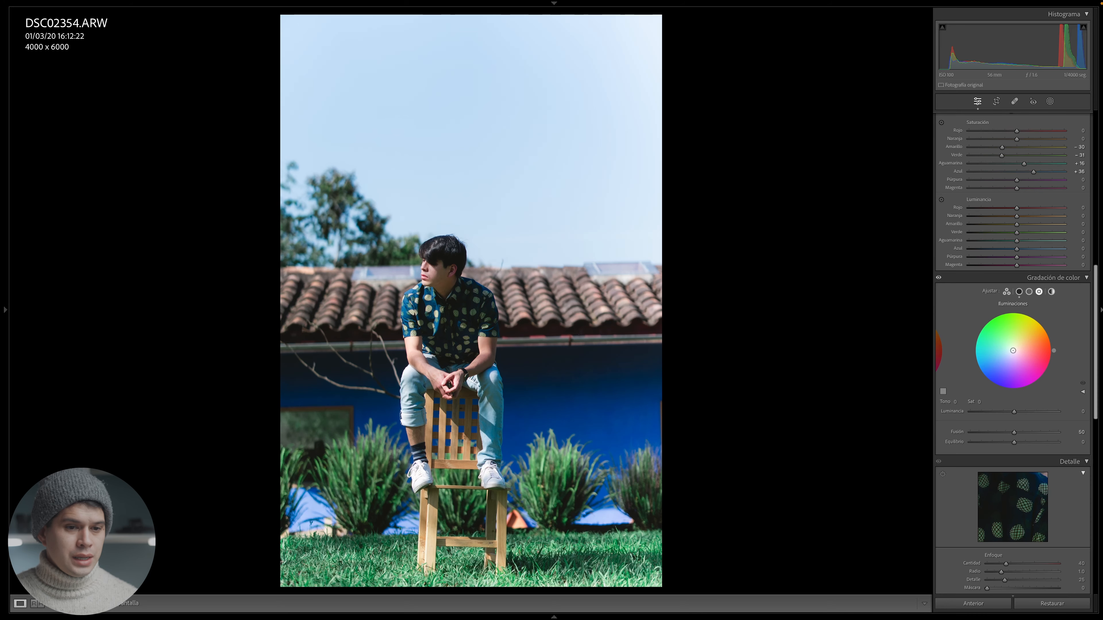
Step: Tint the highlights blue, testing hue 216 at saturation 100 against the original, and settle on hue 235 with much lower saturation
mouse_move(998, 370)
mouse_down()
mouse_move(992, 382)
mouse_move(977, 363)
mouse_move(985, 370)
mouse_up()
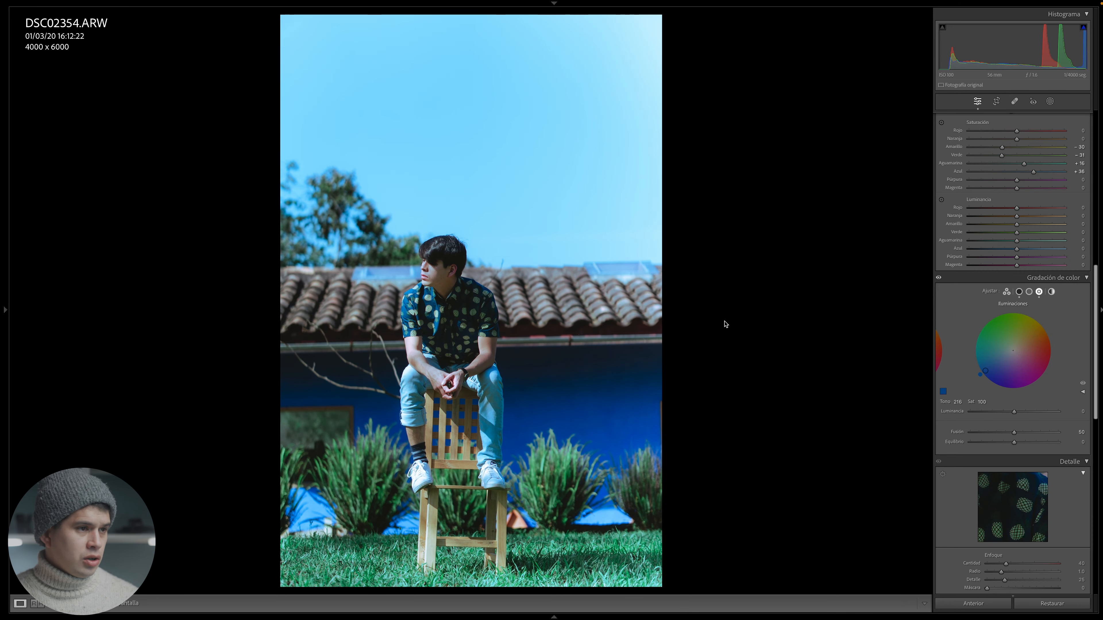
key(y)
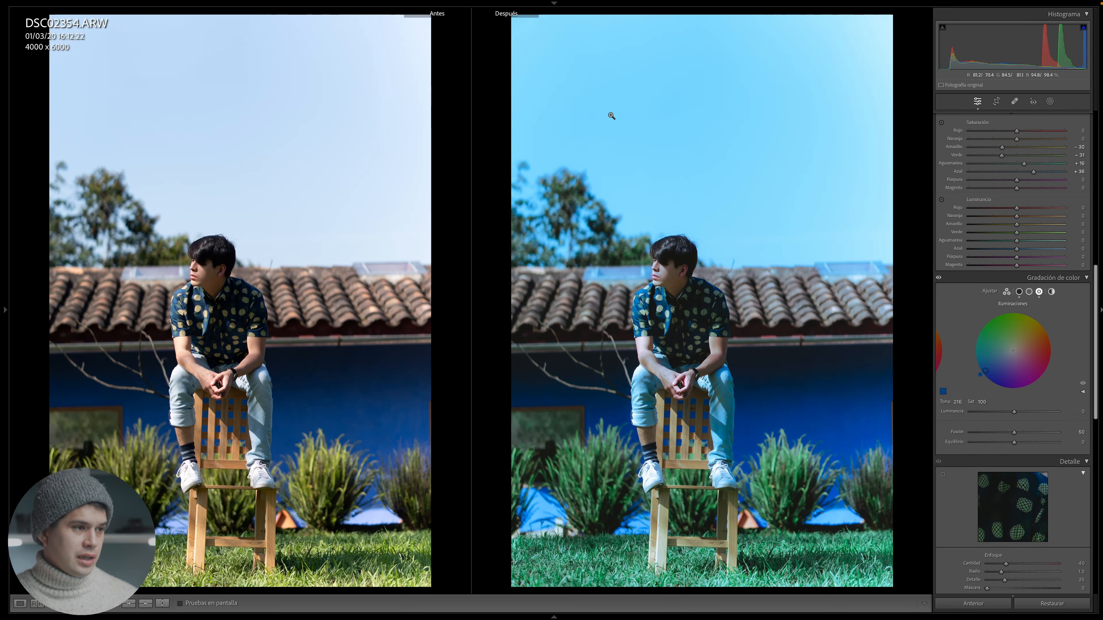
key(y)
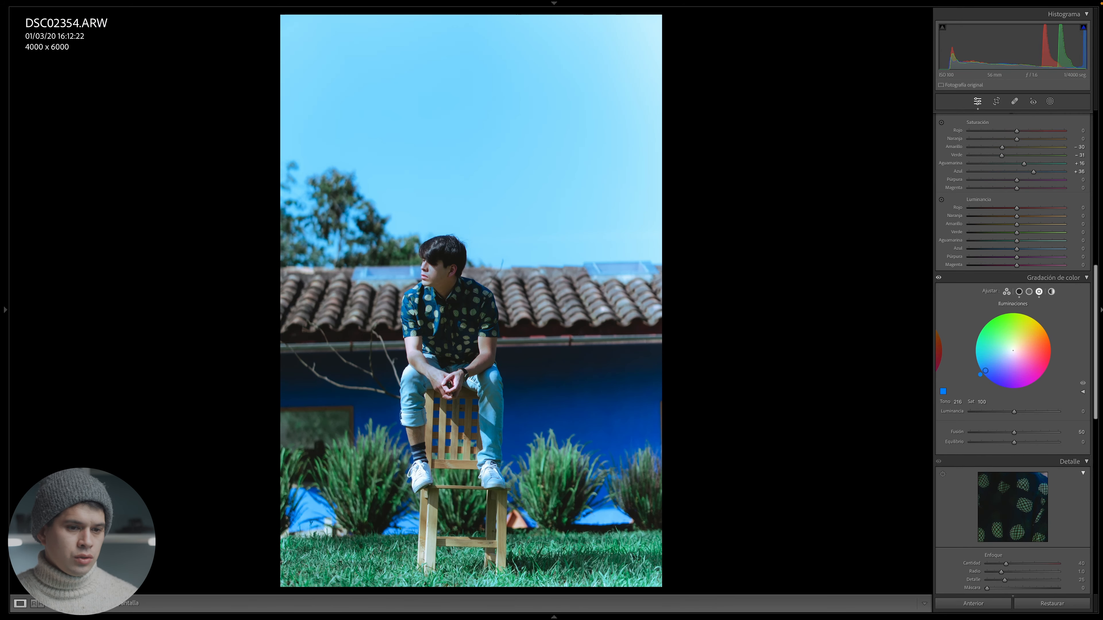
mouse_move(985, 370)
mouse_down()
mouse_move(1035, 324)
mouse_move(979, 354)
mouse_move(993, 378)
mouse_up()
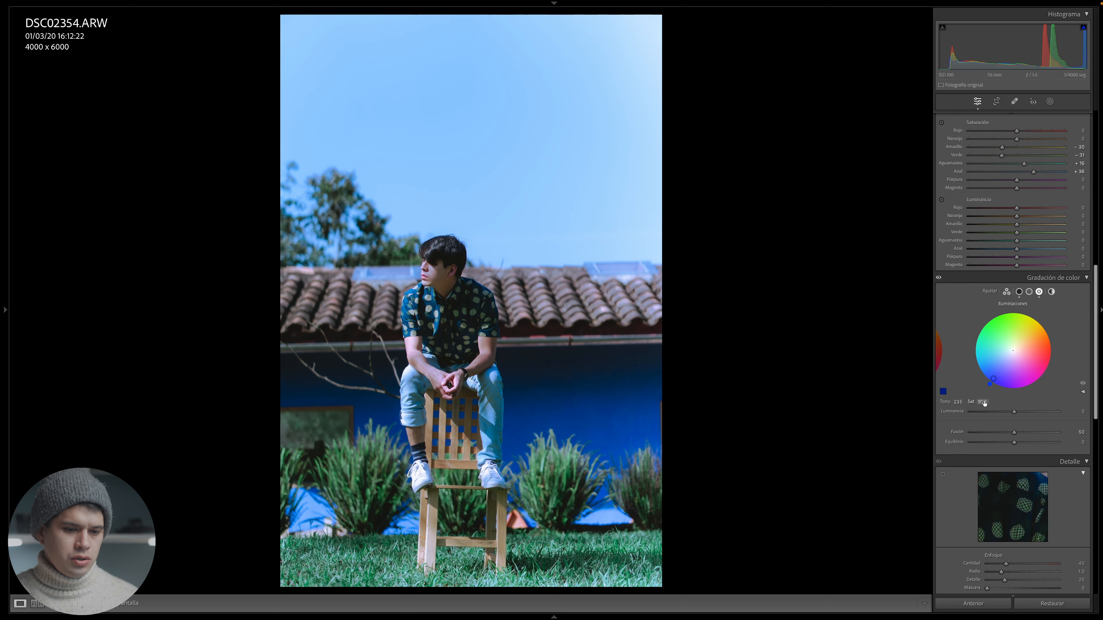
drag(980, 401, 955, 401)
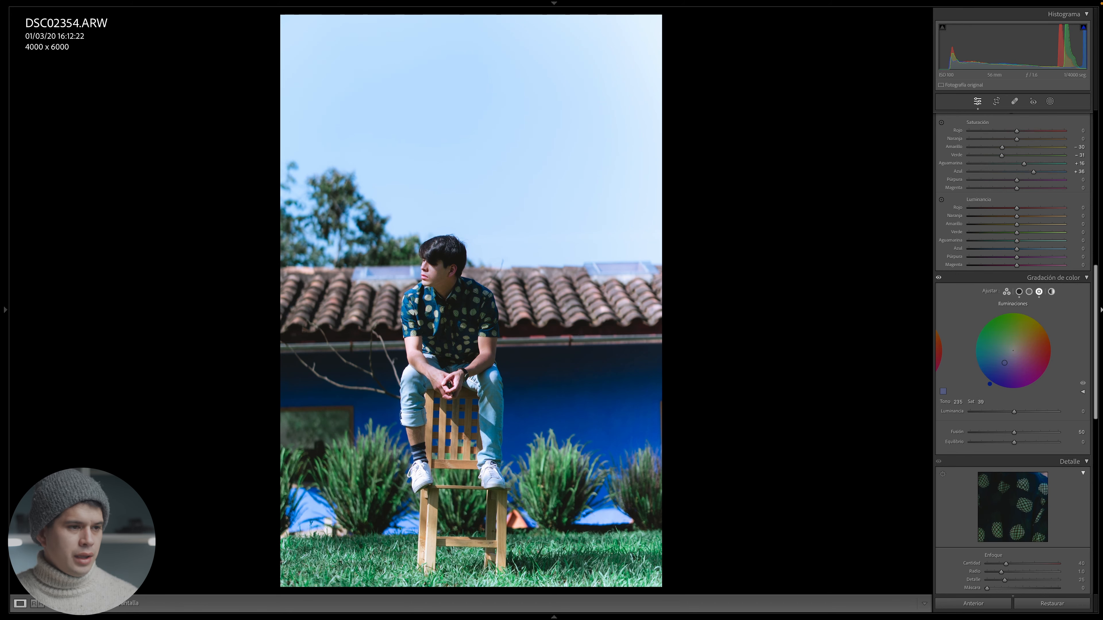
Step: Compare the graded photo with the original side by side and review the basic, tone curve and color mixer settings
key(y)
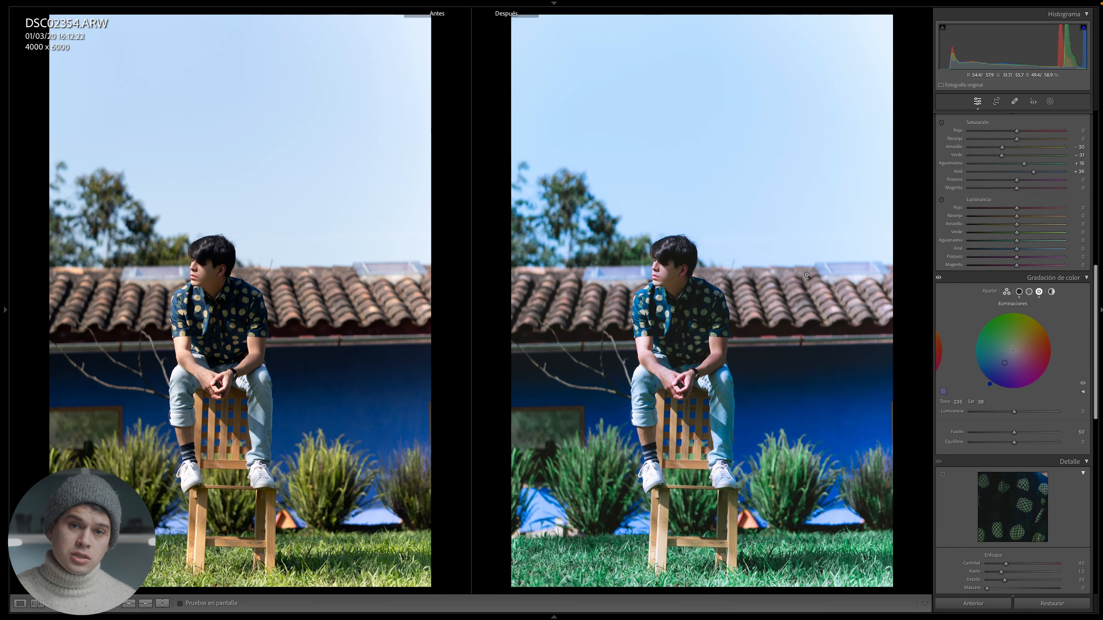
scroll(1015, 193, up, 15)
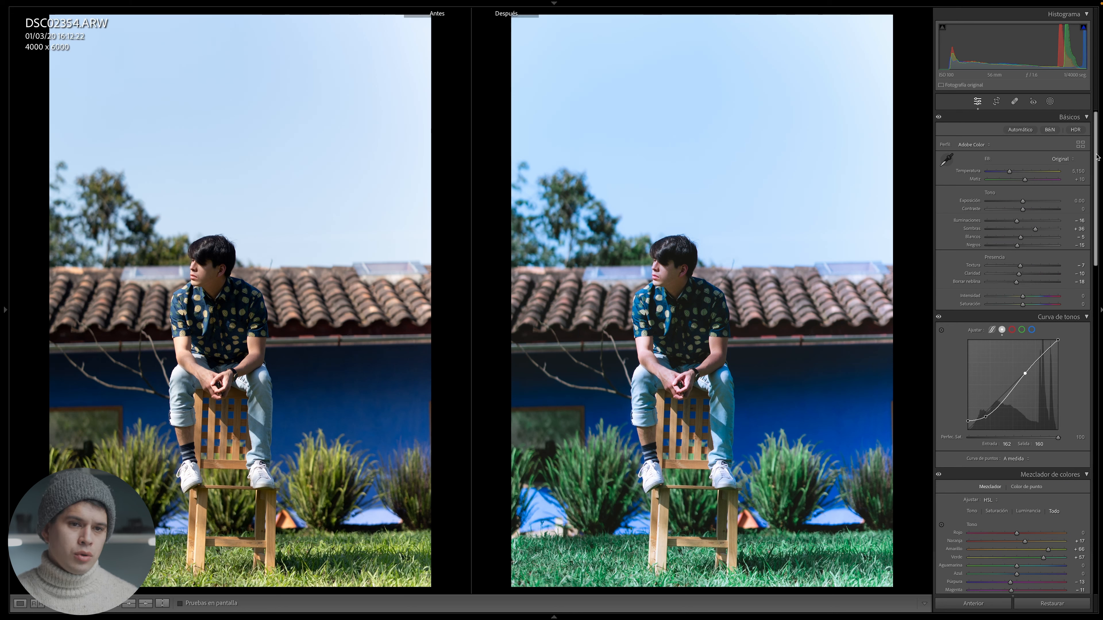
drag(1096, 156, 1095, 365)
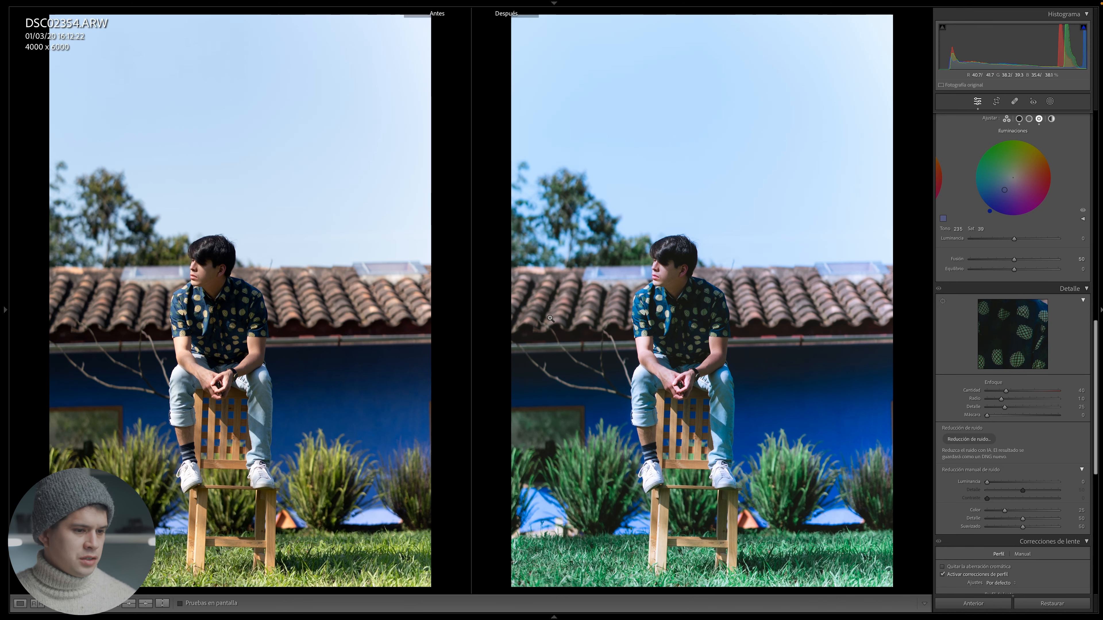
key(y)
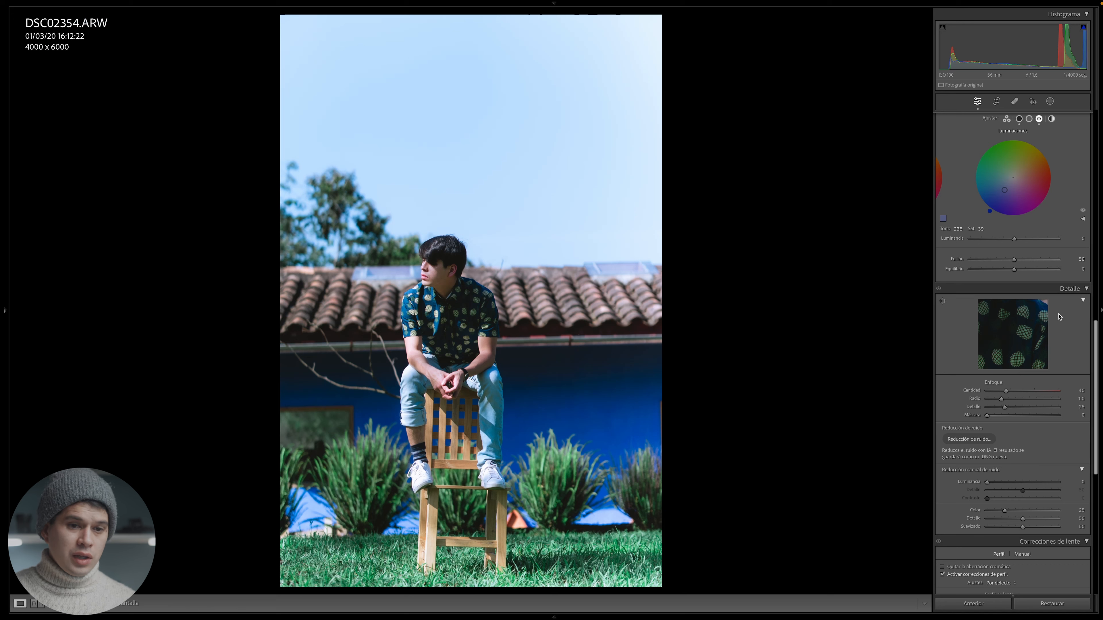
Step: Add film grain with an amount of 40 and inspect it up close on the face and shirt
scroll(1096, 337, down, 10)
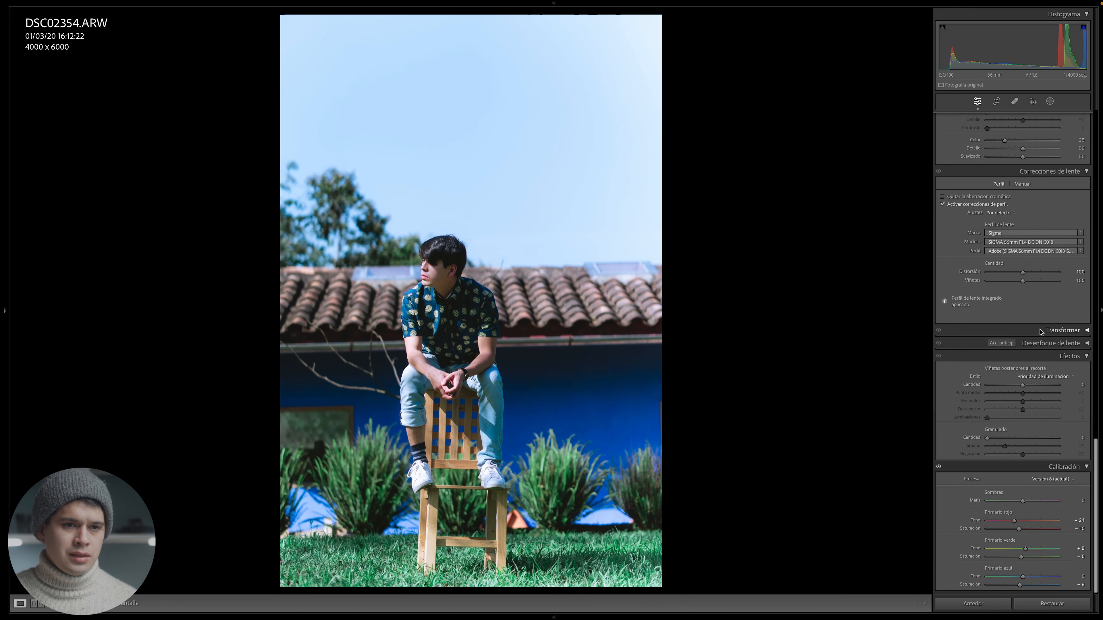
scroll(1036, 298, up, 5)
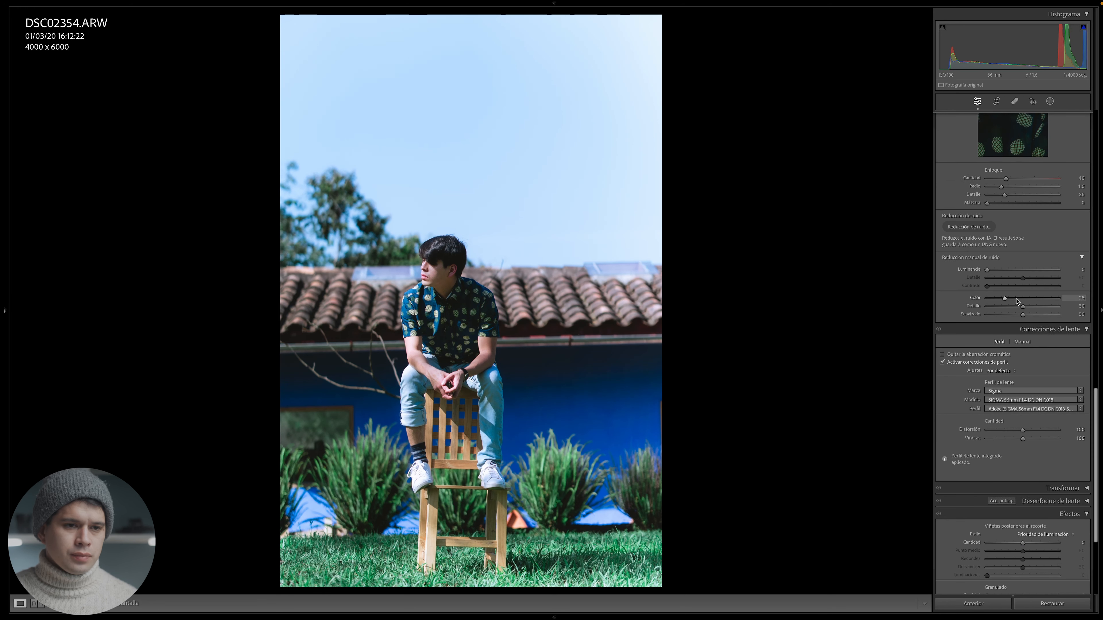
scroll(1015, 301, down, 3)
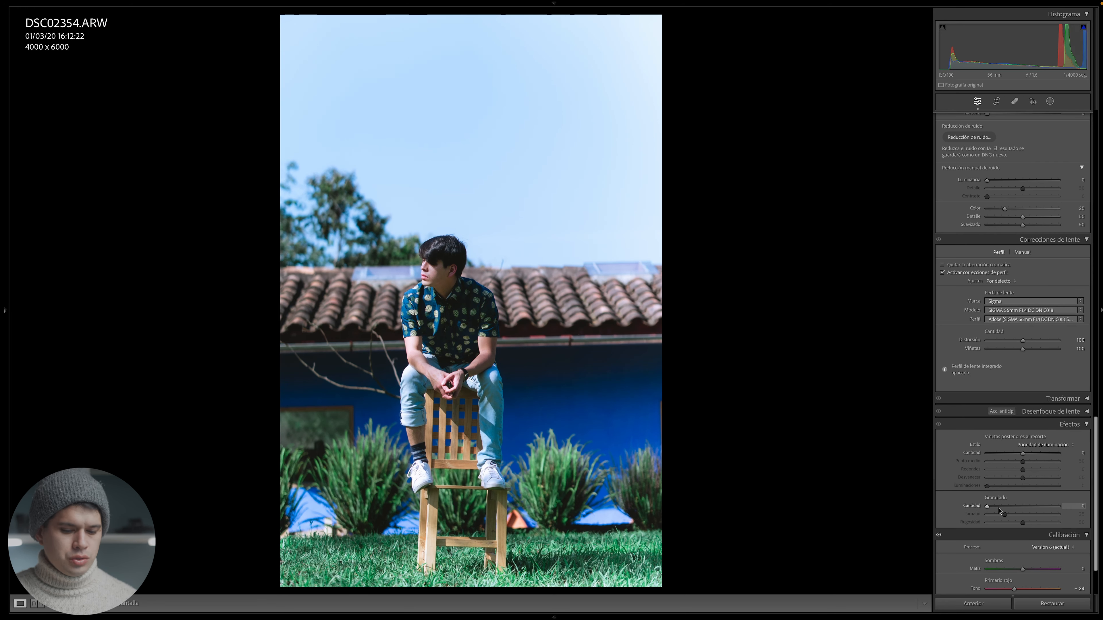
drag(999, 507, 1017, 498)
click(505, 242)
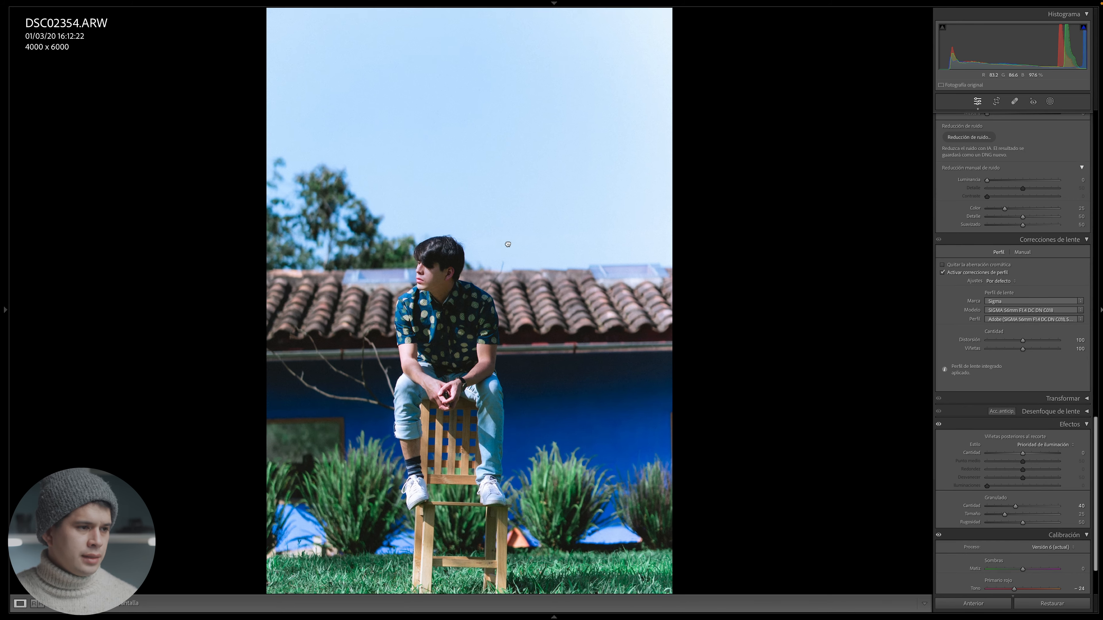
drag(515, 369, 626, 194)
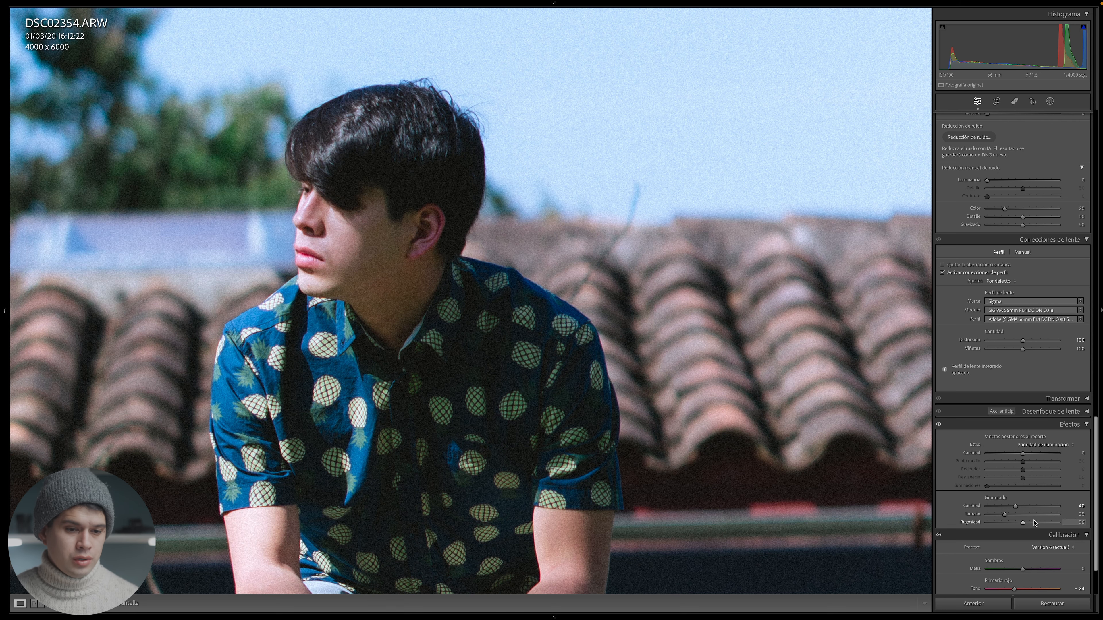
Step: Set the grain size to 71 and the roughness to 80, checking the texture up close in the sky
drag(1032, 515, 1035, 515)
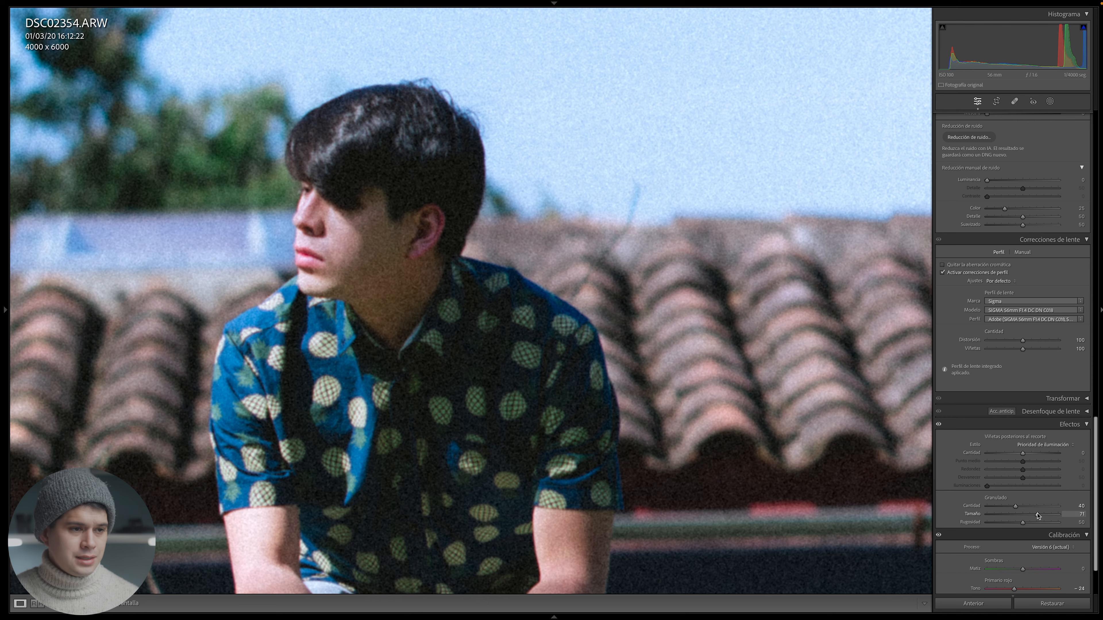
click(670, 281)
click(595, 305)
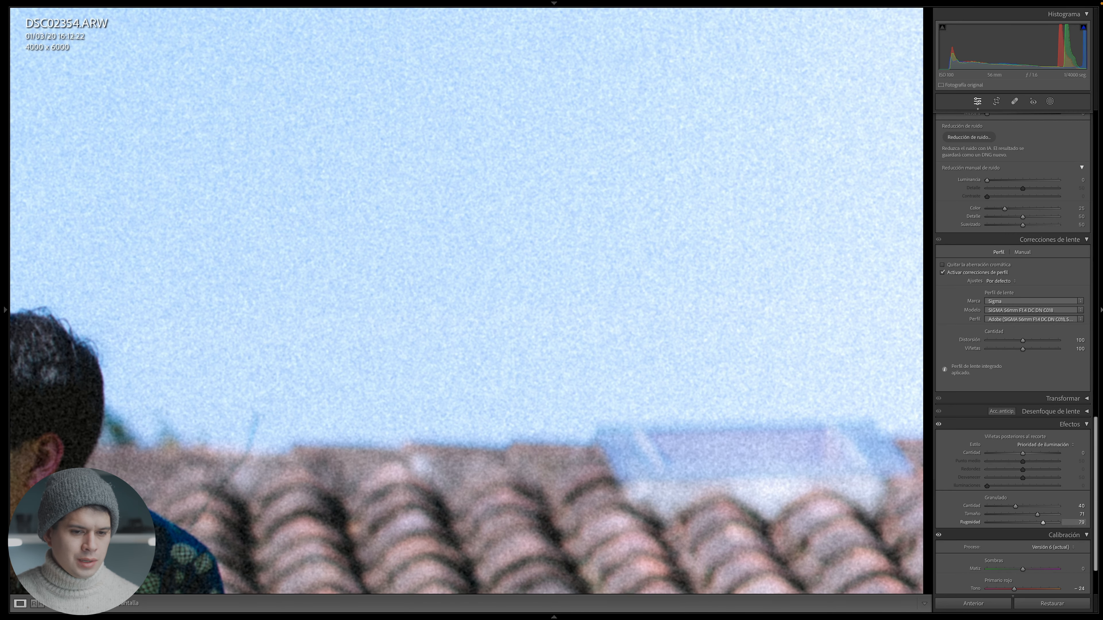
click(931, 432)
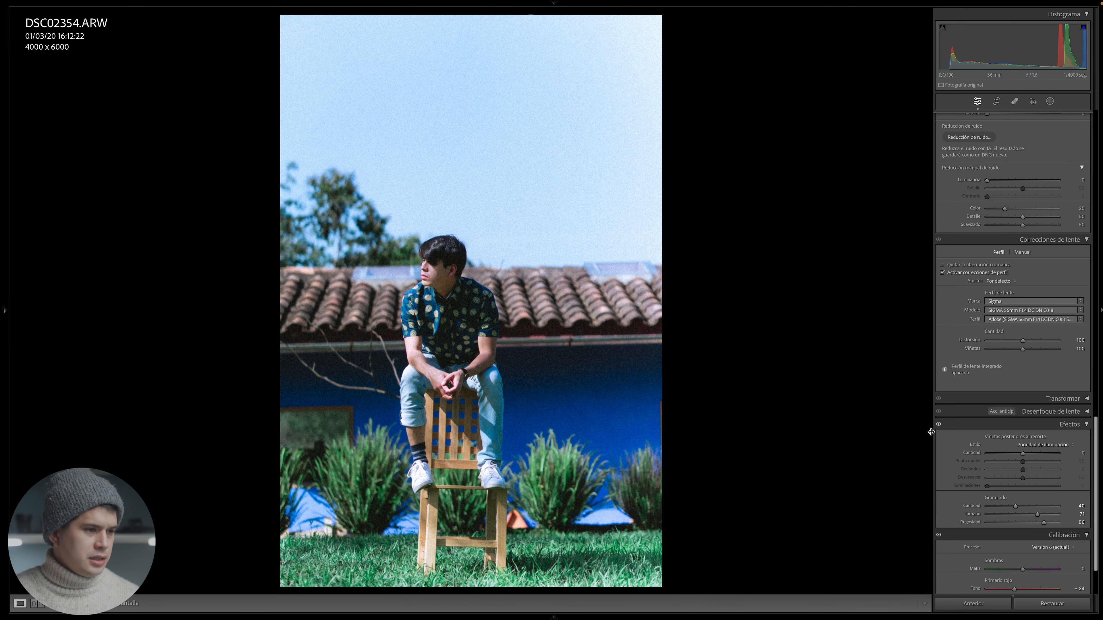
Step: Compare the grained photo with the original side by side and examine the man's face up close
key(y)
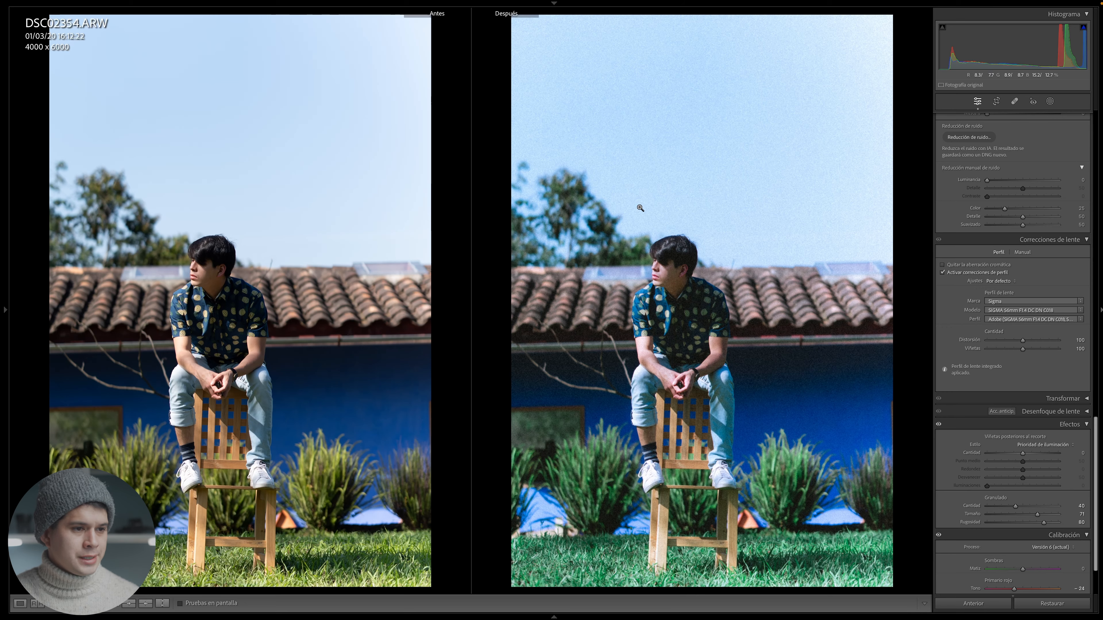
key(y)
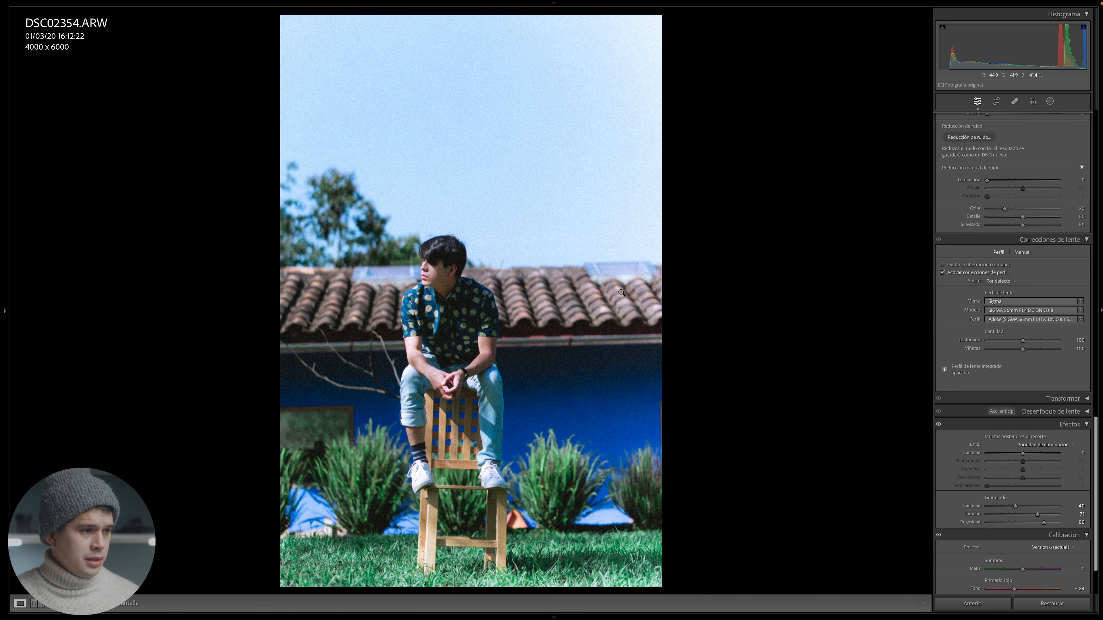
click(444, 261)
drag(677, 348, 606, 144)
click(606, 142)
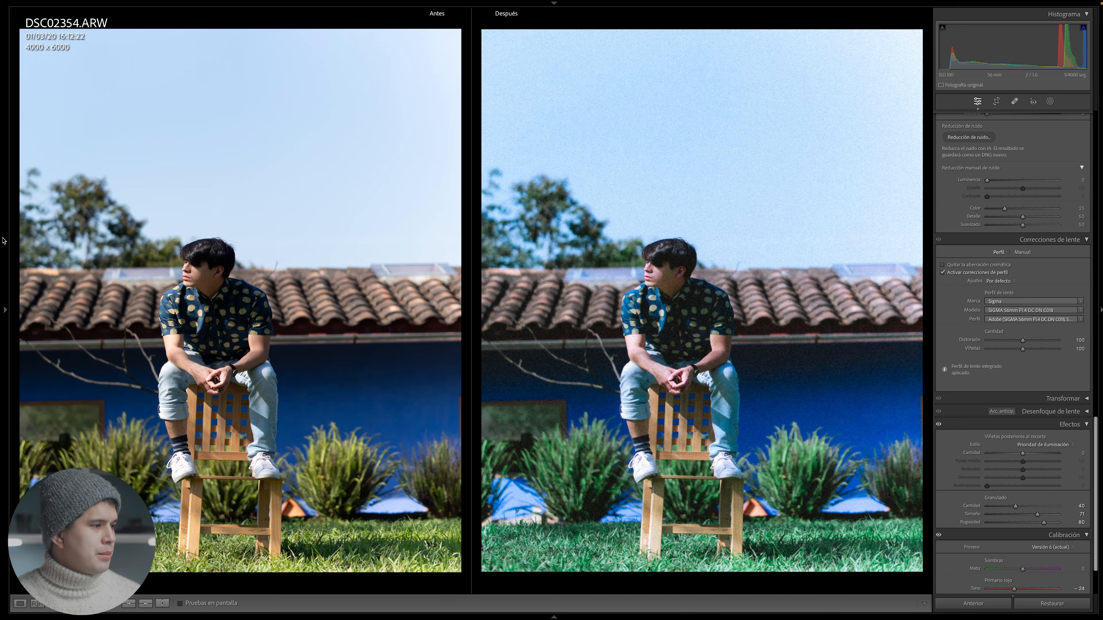
Step: Examine which settings a new develop preset would include, and close the dialog without creating the preset
click(3, 240)
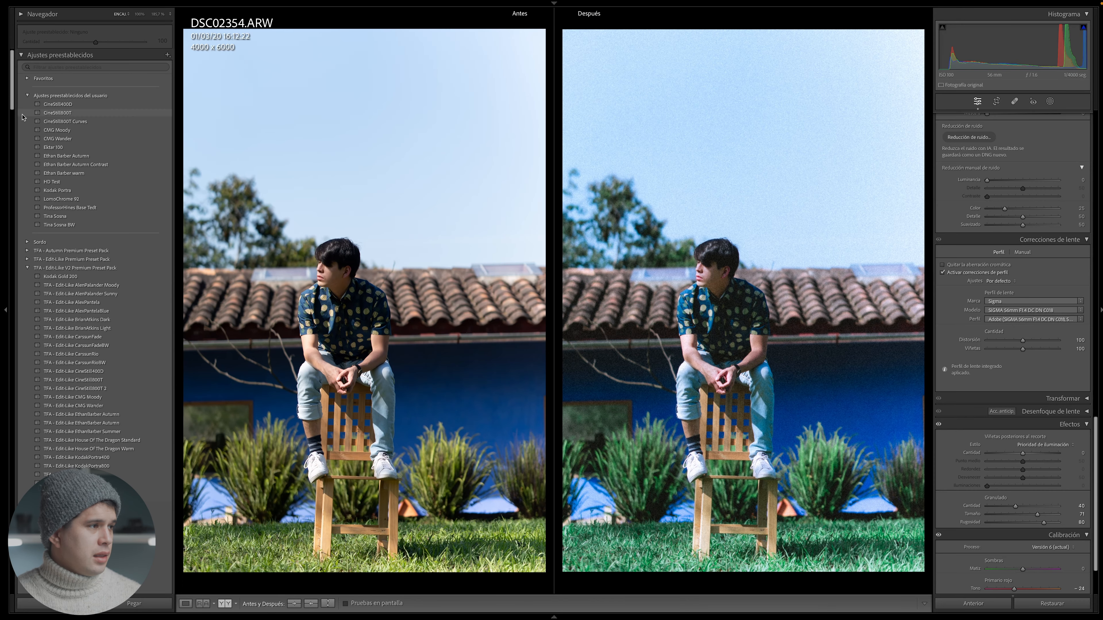
click(168, 55)
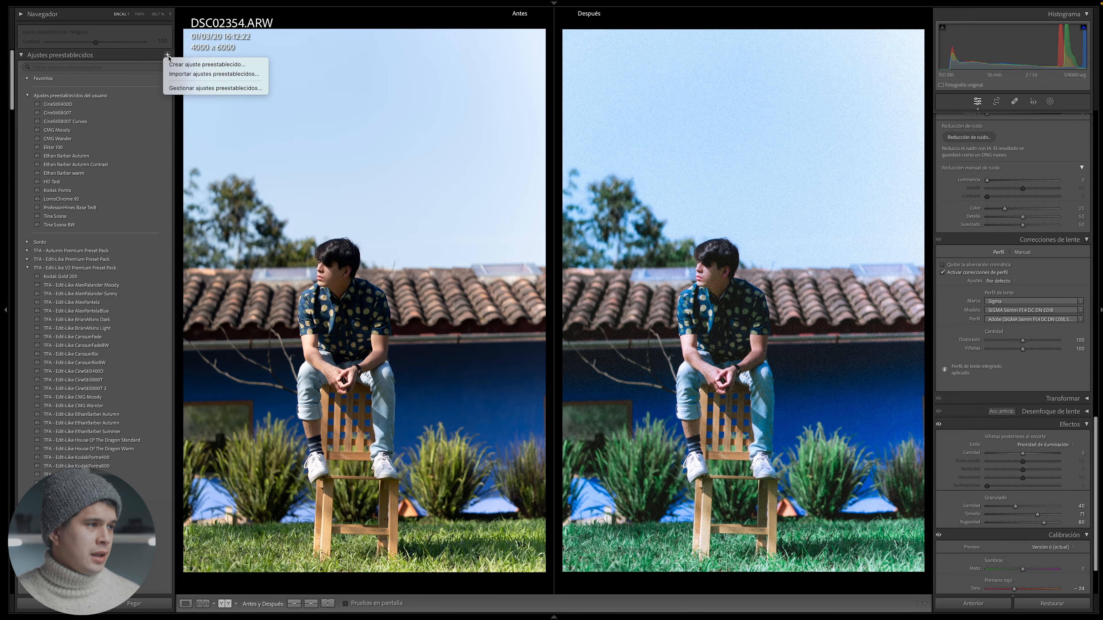
click(180, 66)
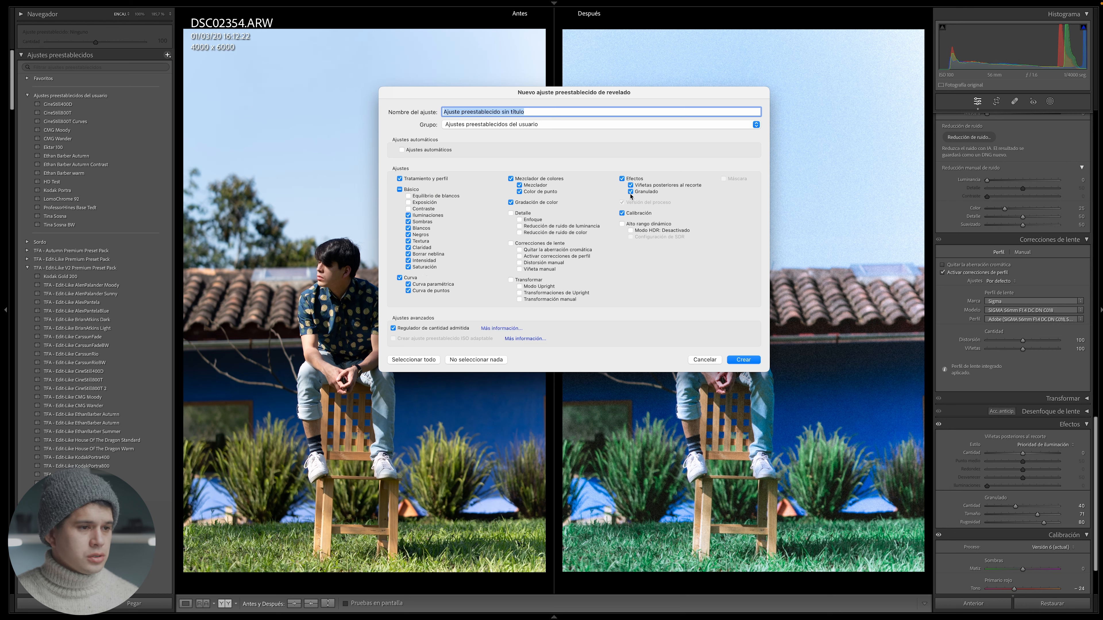
click(721, 360)
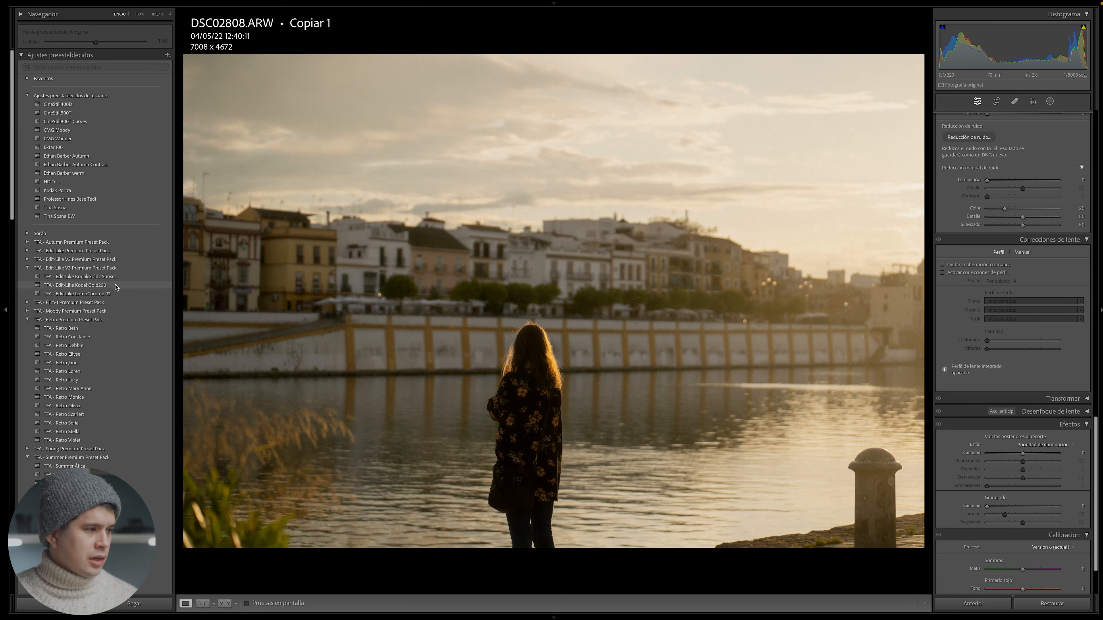
Step: Apply the TFA - Edit-Like LomoChrome 92 preset to the riverside photo DSC02808.ARW and compare the sky before and after
click(112, 294)
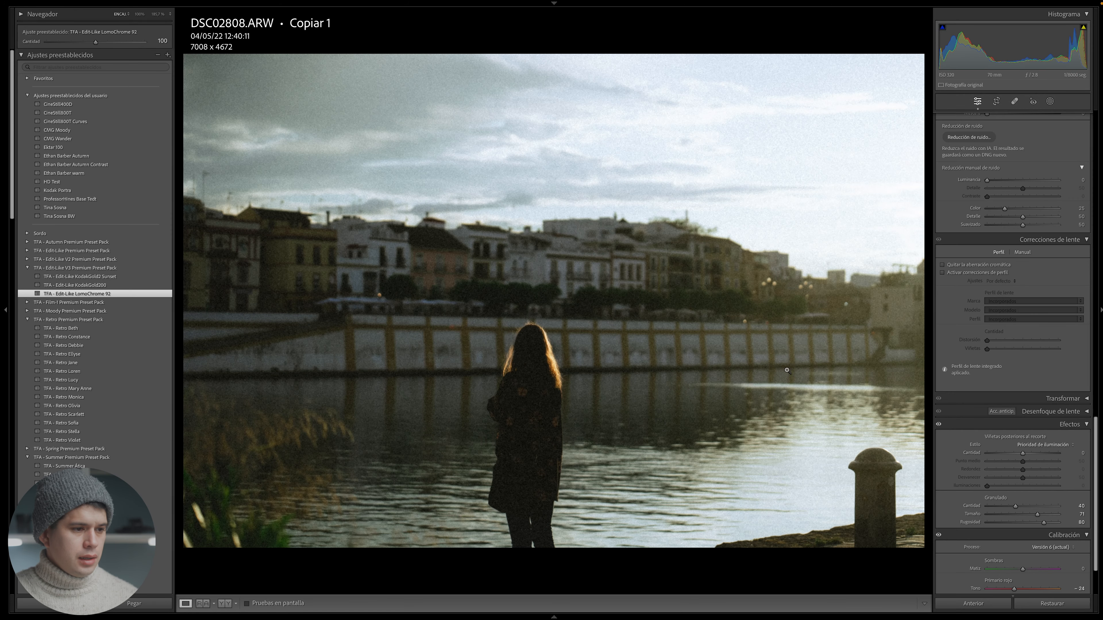
key(y)
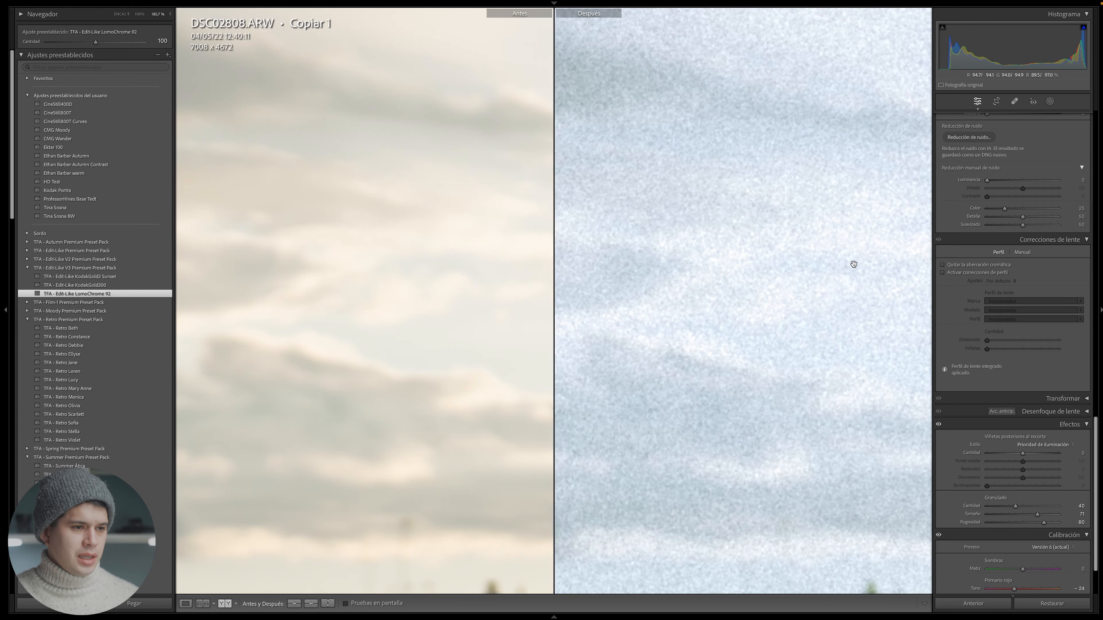
click(843, 316)
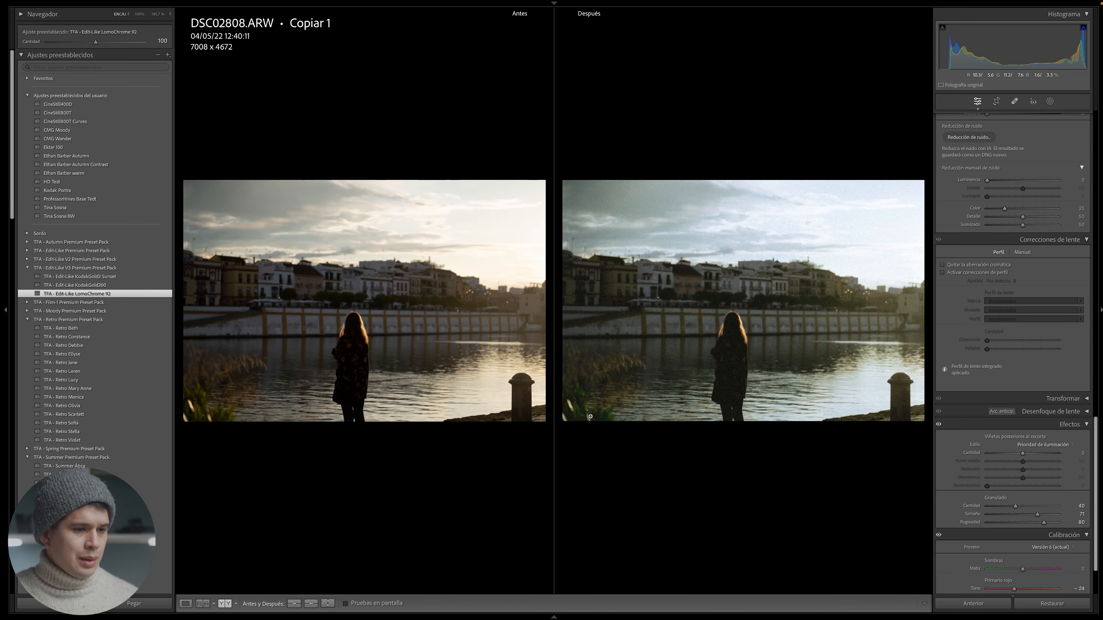
Step: Examine the preset's grain and shadow tones up close on the woman's coat, her hair and the water, before and after
click(720, 430)
drag(857, 397, 902, 463)
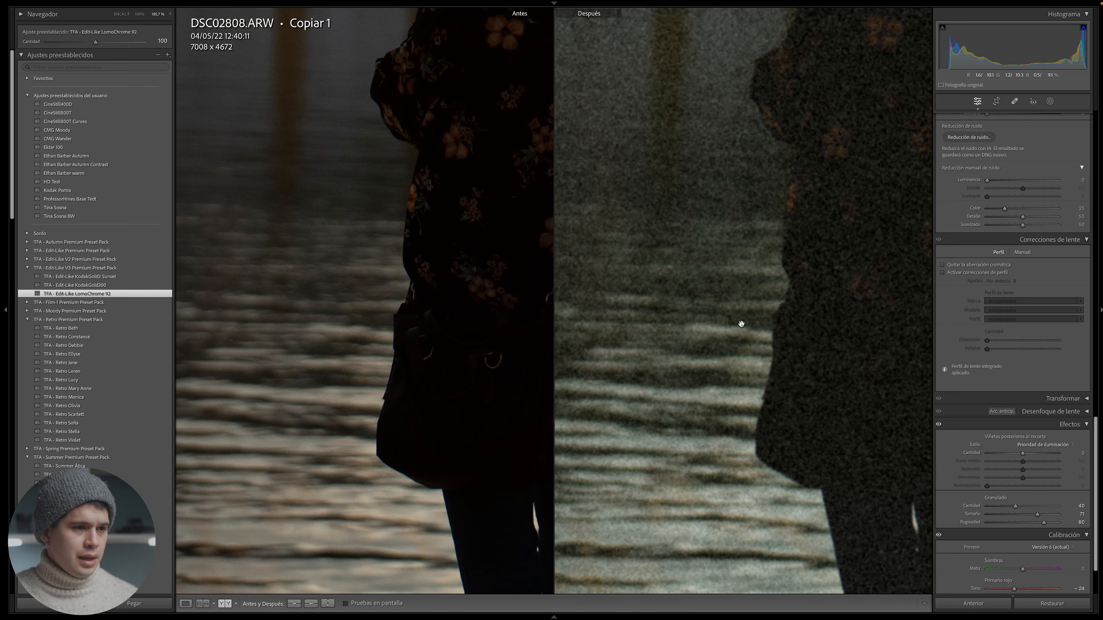
click(764, 236)
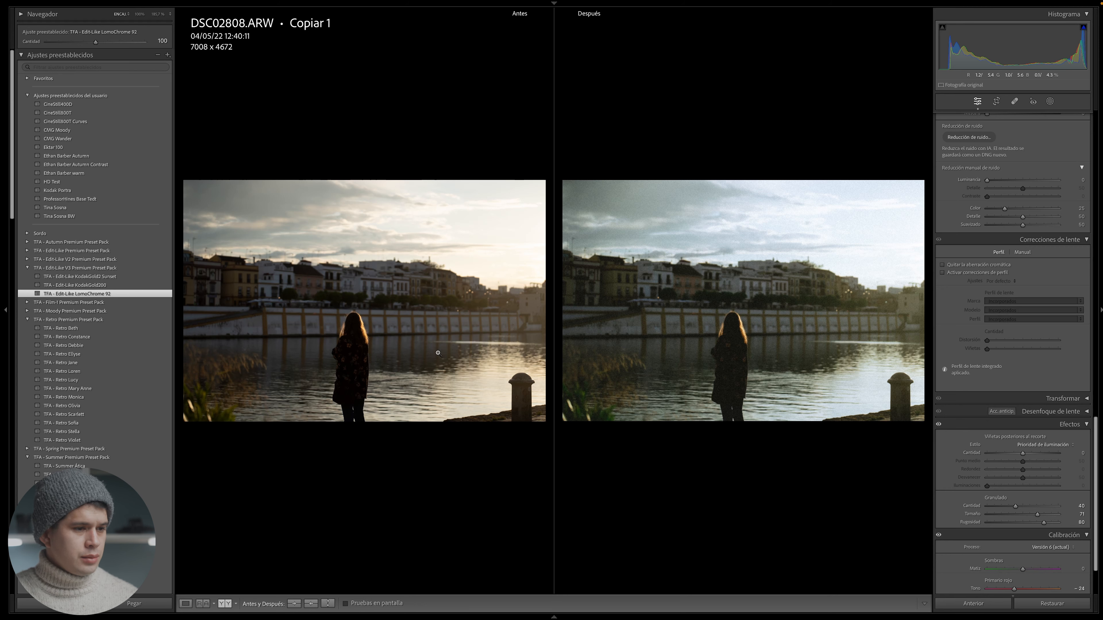
click(724, 354)
drag(738, 335, 750, 271)
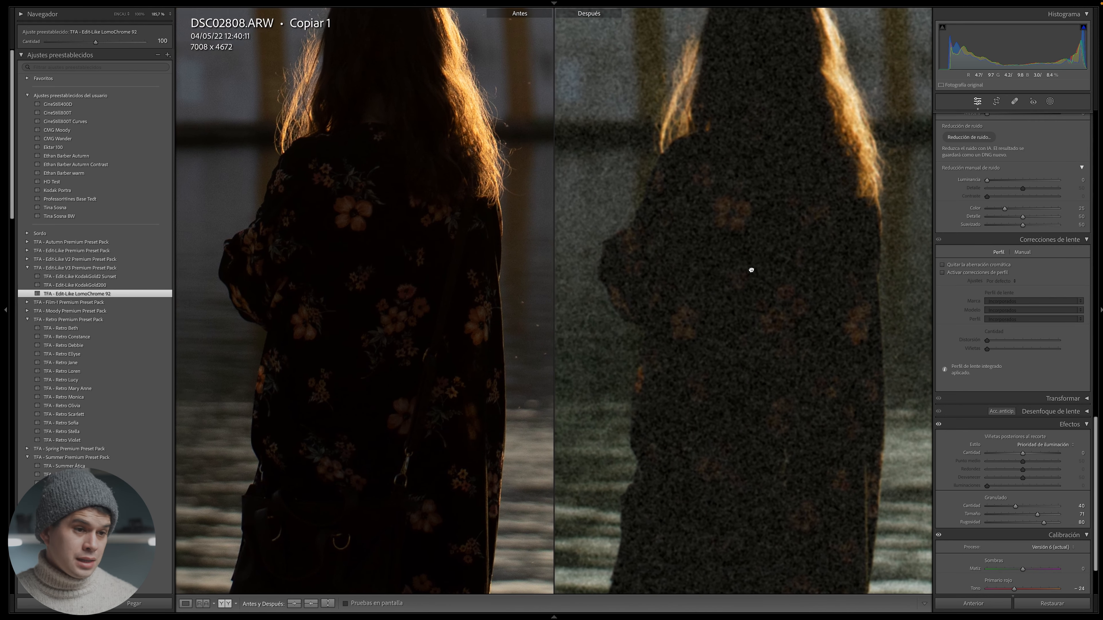
Step: Try raising the shadows of DSC02808.ARW to +100, undo the change and compare the woman's coat
scroll(1059, 233, up, 20)
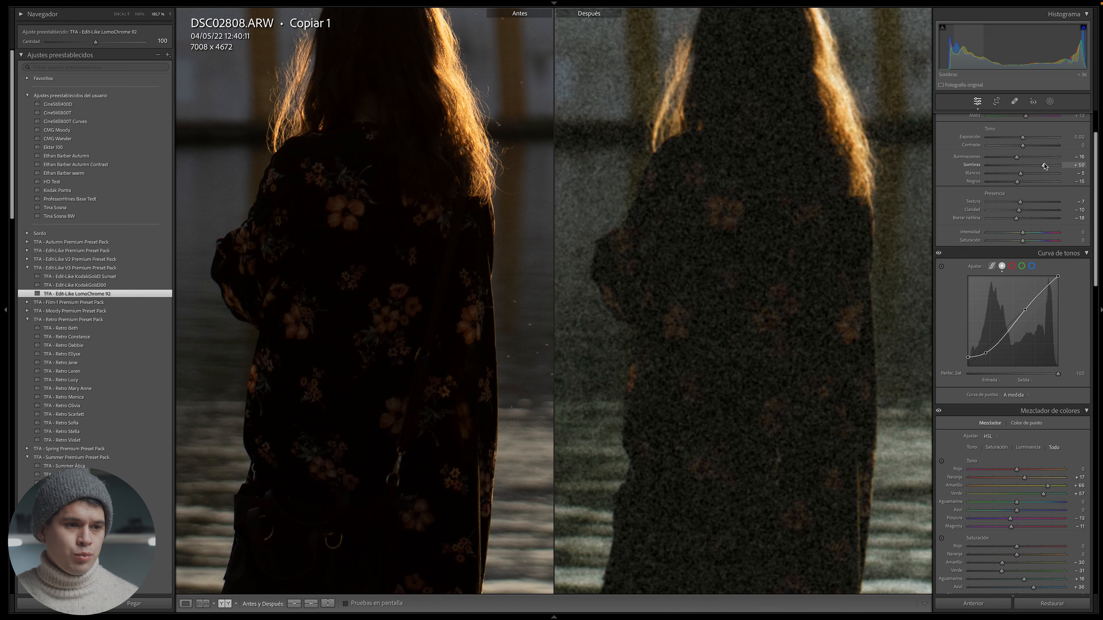
drag(1035, 165, 1059, 165)
key(ctrl+z)
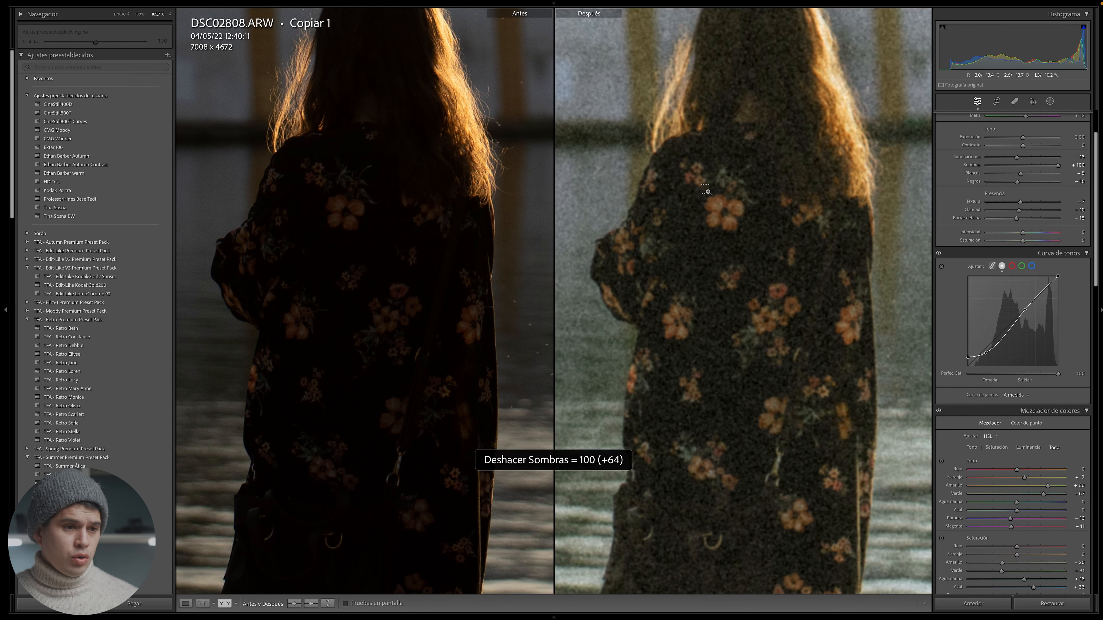
drag(721, 228, 714, 266)
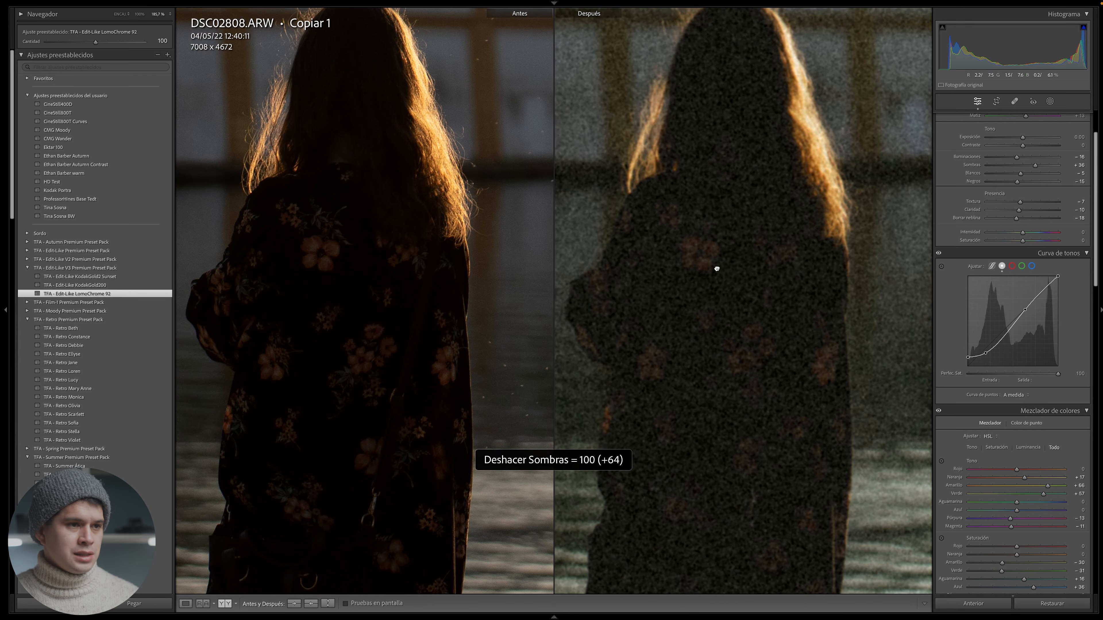
click(711, 113)
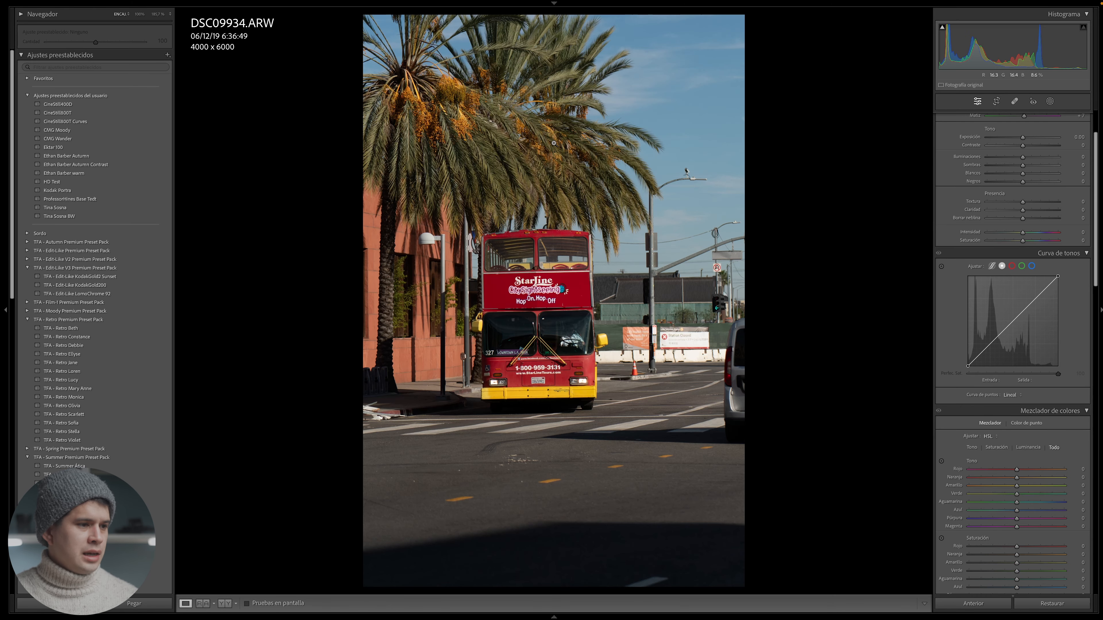
Step: Apply the TFA - Edit-Like LomoChrome 92 preset to the red bus photo DSC09934.ARW and compare the street before and after
click(160, 294)
key(y)
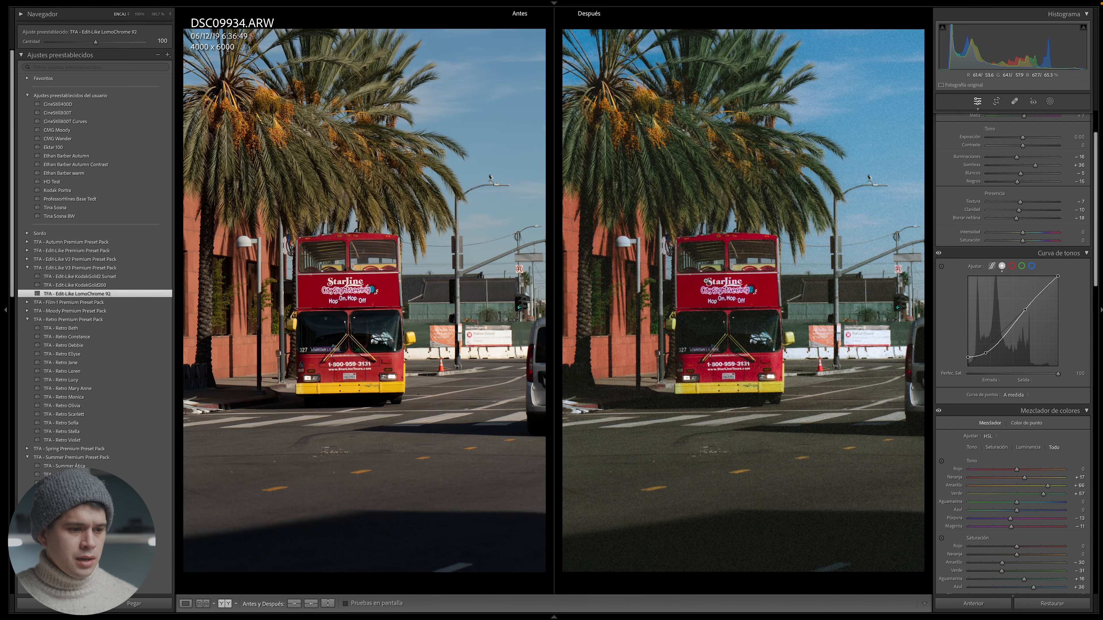
click(661, 504)
click(768, 174)
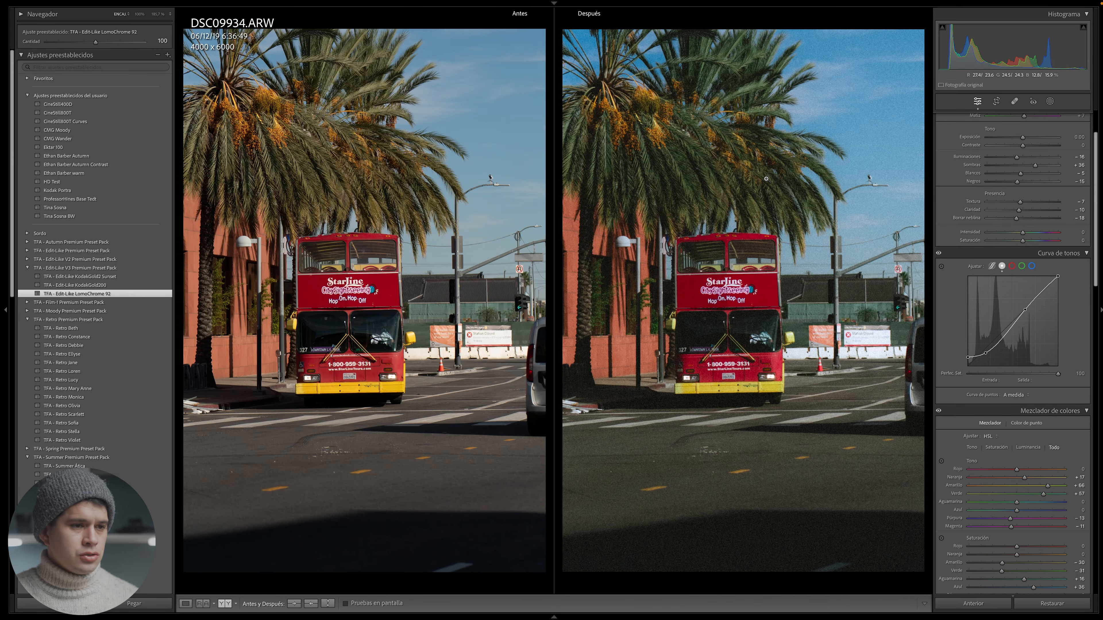
Step: Examine the preset's grain and colors up close on the sky, the bus lettering and the palm leaves, before and after
click(860, 78)
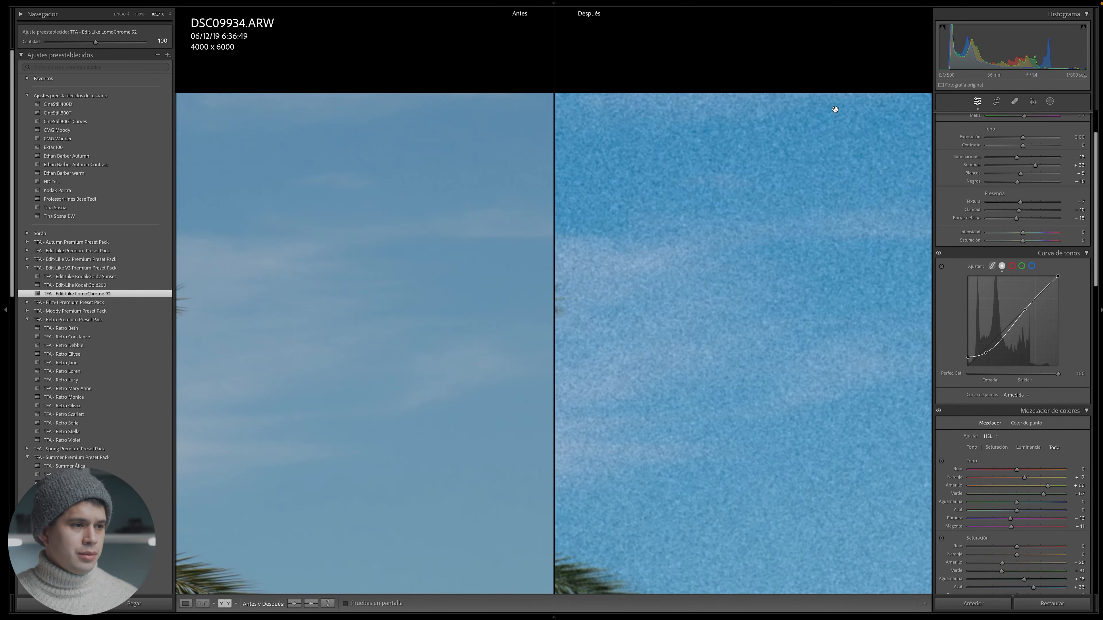
click(777, 173)
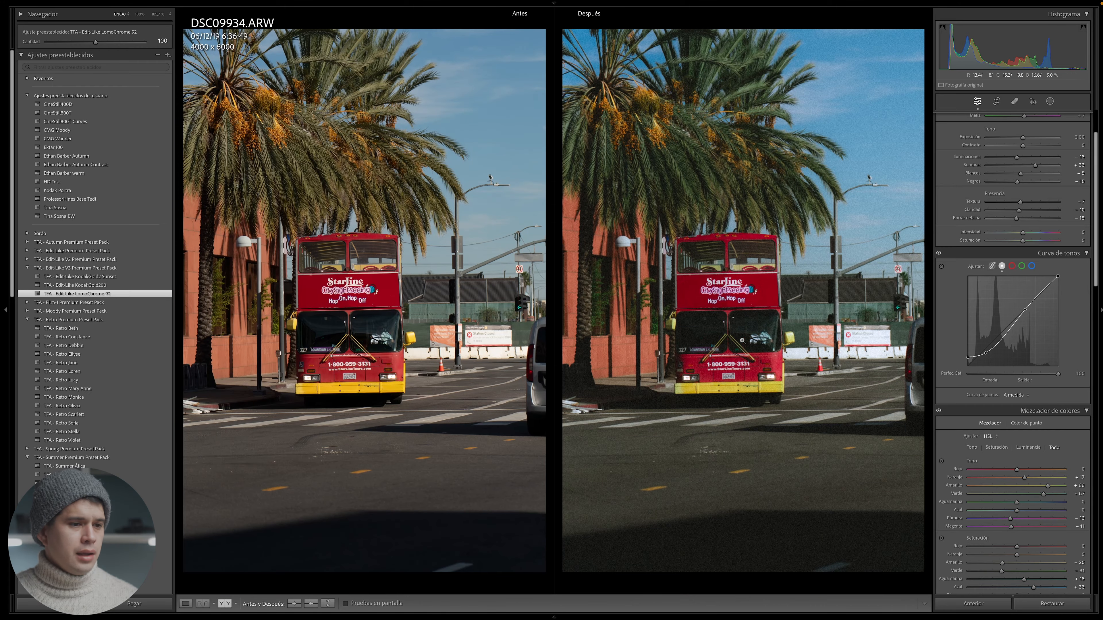
click(721, 297)
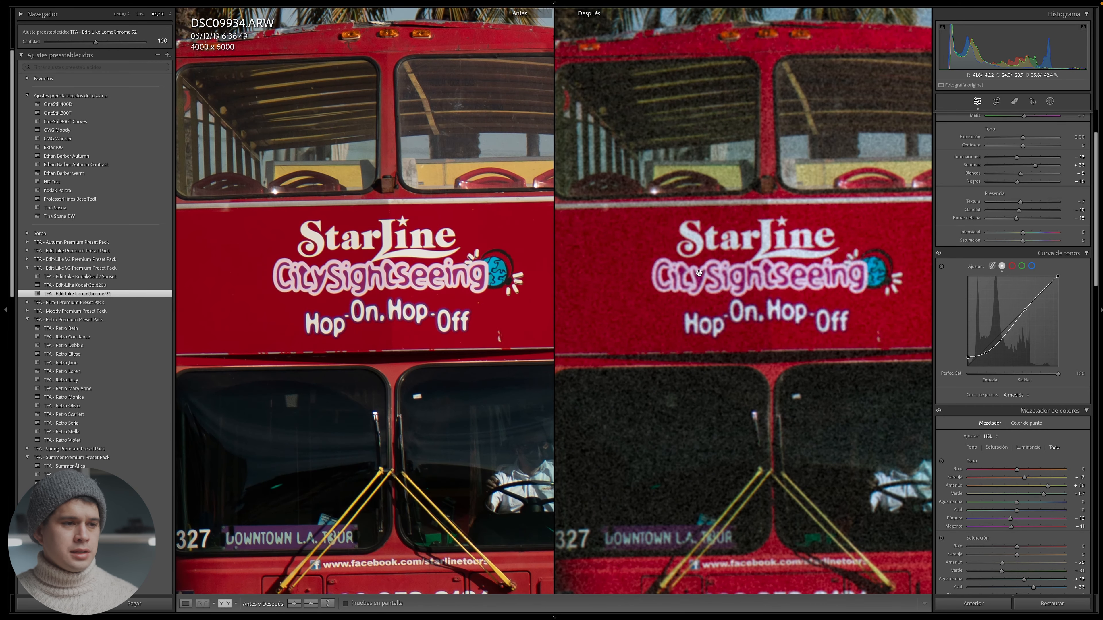
click(698, 273)
click(654, 160)
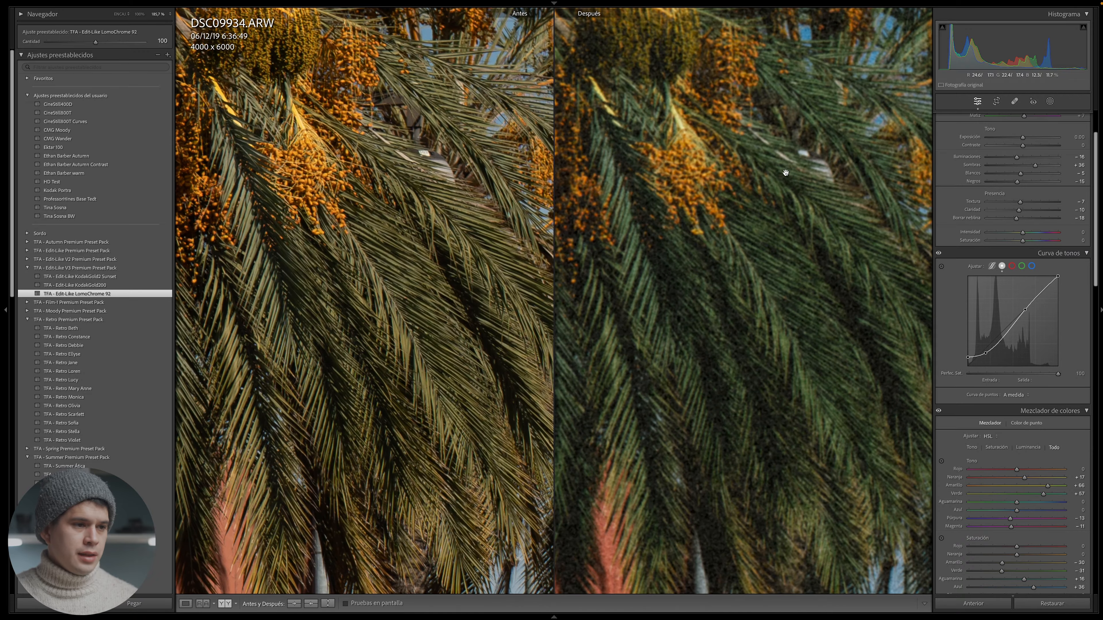
click(601, 264)
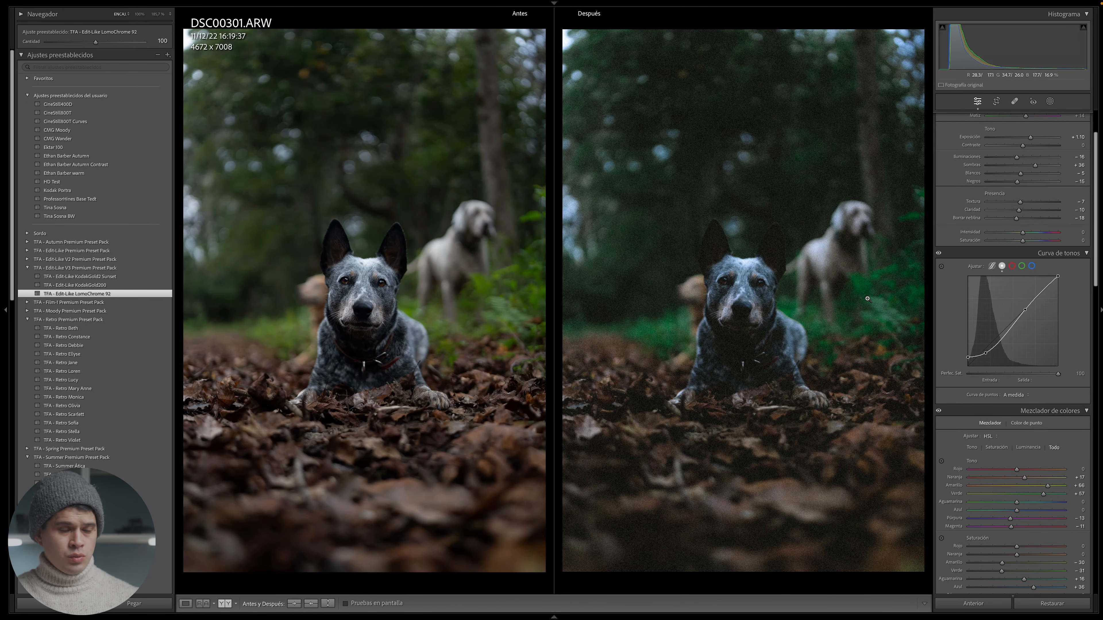
Step: Examine the preset up close on the dog's face in DSC00301.ARW and on the hands holding flowers in DSC05570.ARW, before and after
click(767, 332)
click(736, 328)
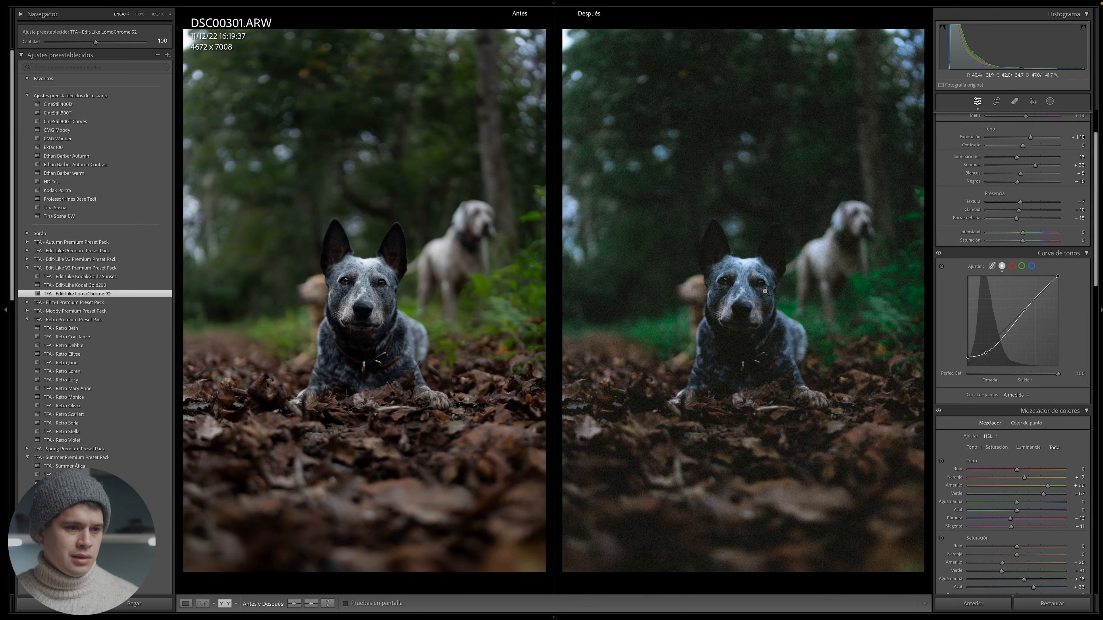
click(745, 271)
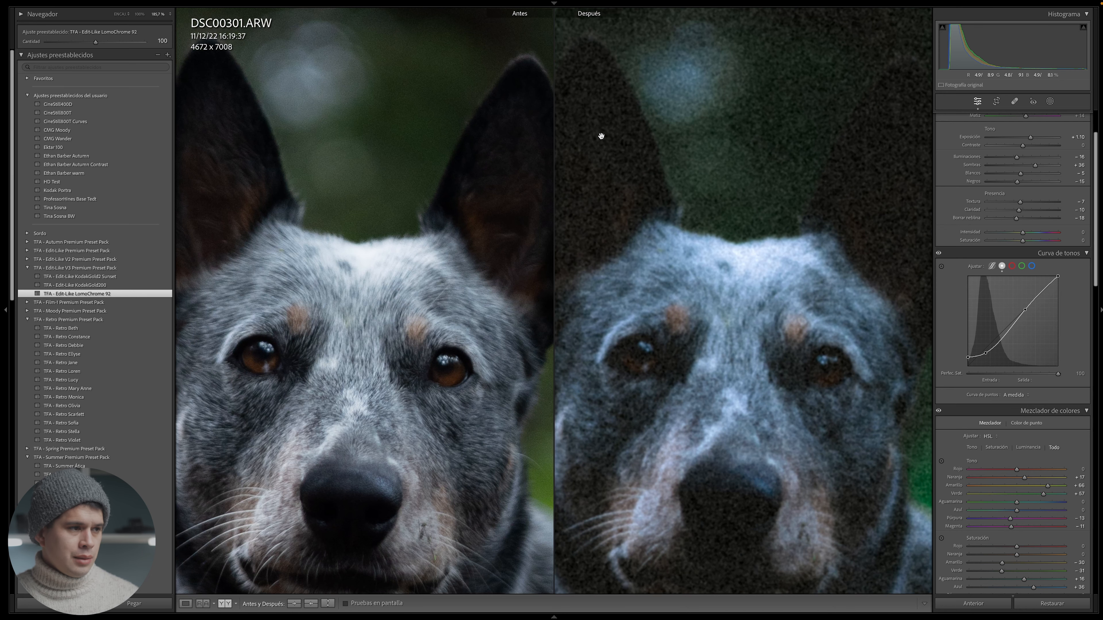
click(791, 285)
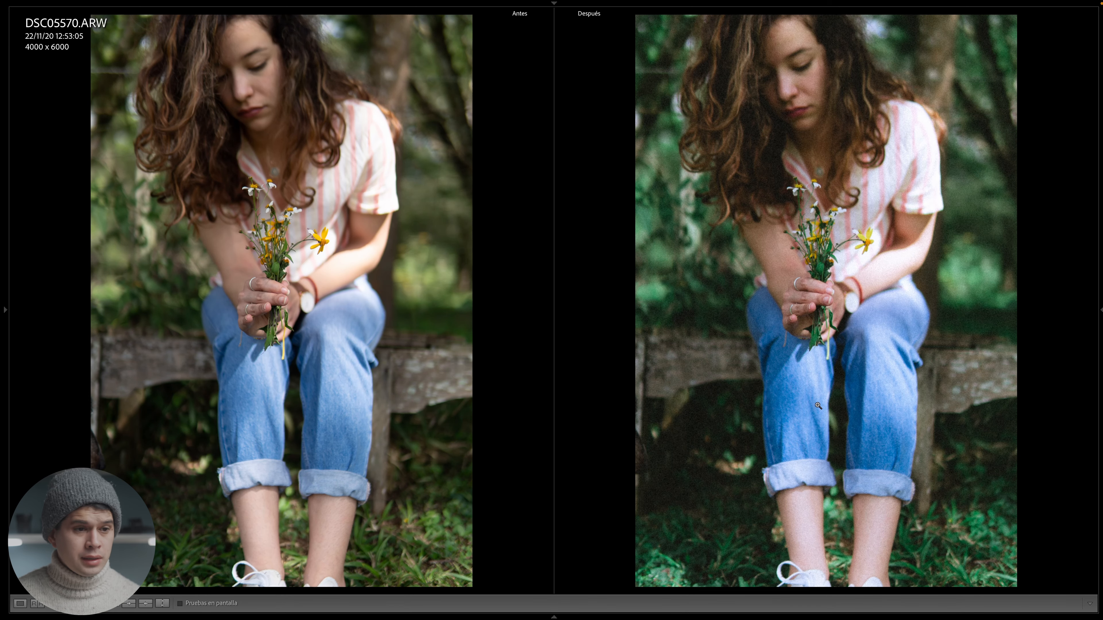
click(876, 301)
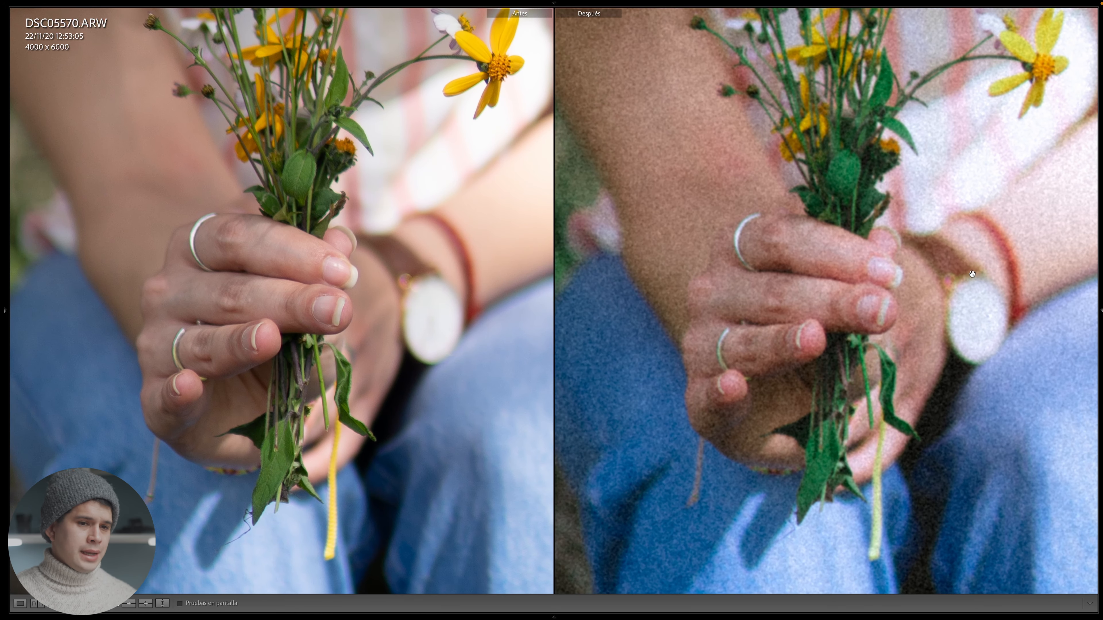
click(906, 294)
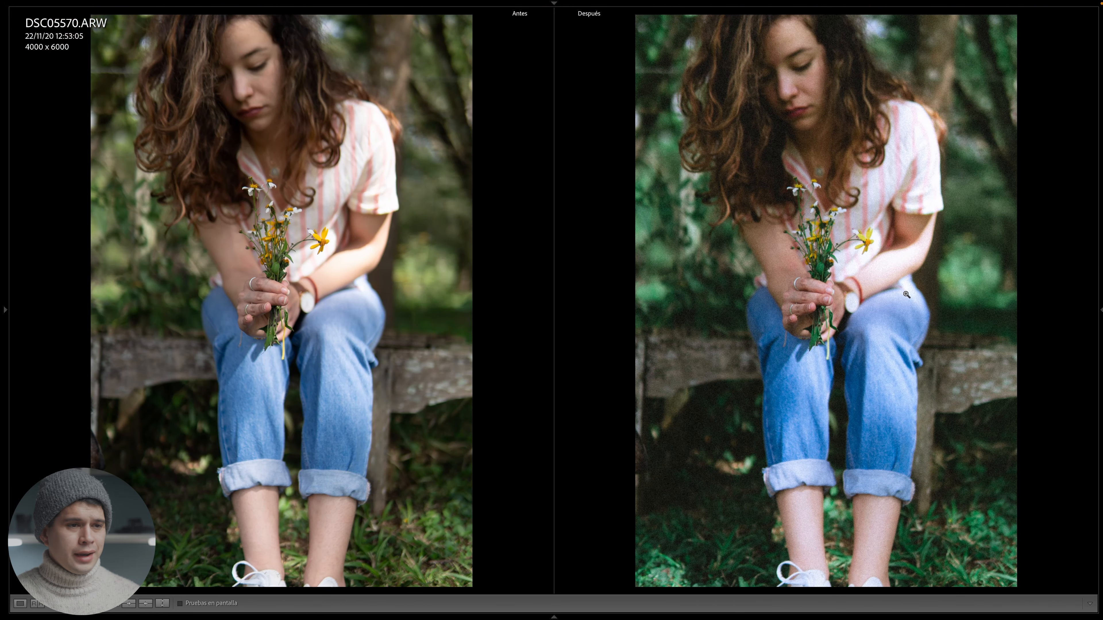